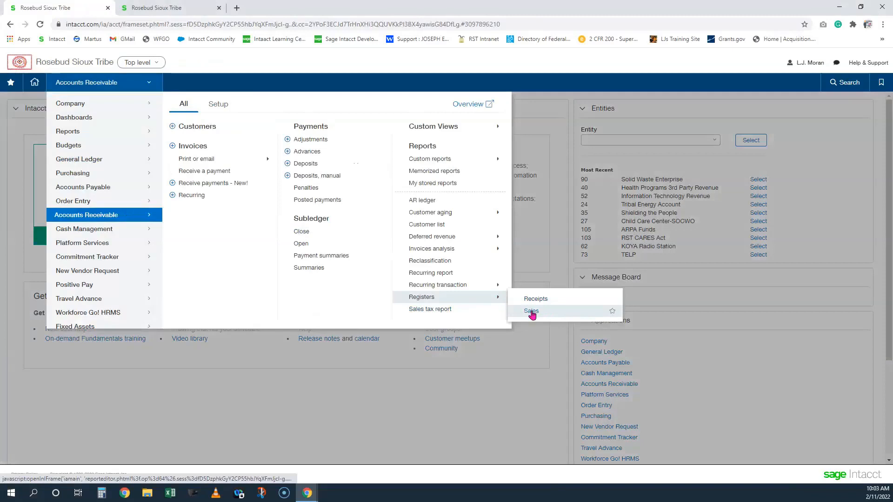
Step: Open the Accounts Receivable Sales Register report and review the available reporting periods
{"action": "left_click", "coordinate": [534, 314]}
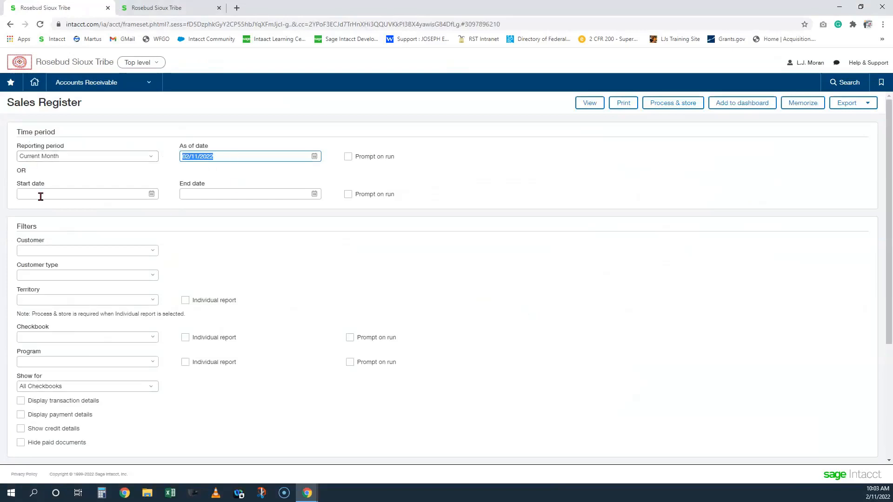
{"action": "left_click", "coordinate": [107, 157]}
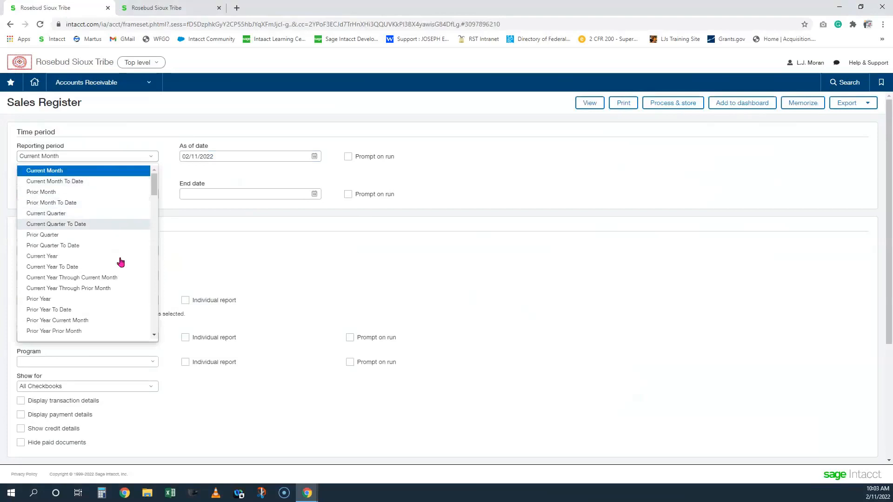
{"action": "scroll", "coordinate": [120, 283], "scroll_direction": "down", "scroll_amount": 2}
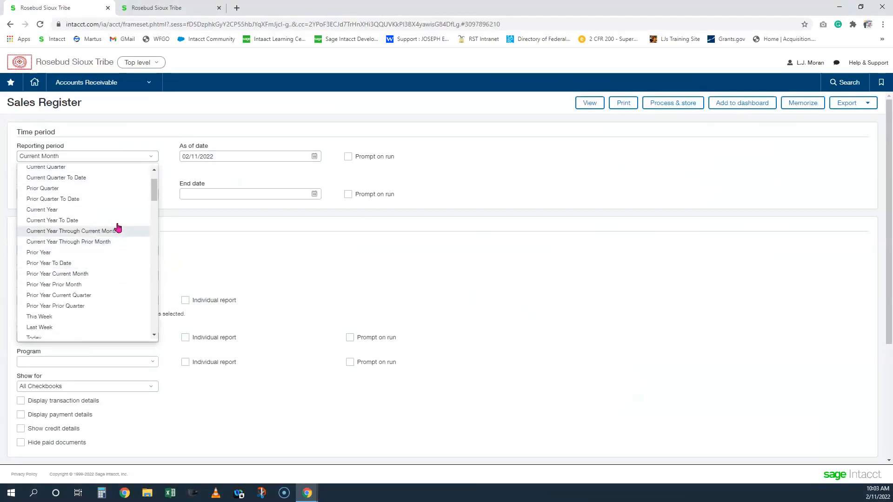
{"action": "left_click", "coordinate": [128, 124]}
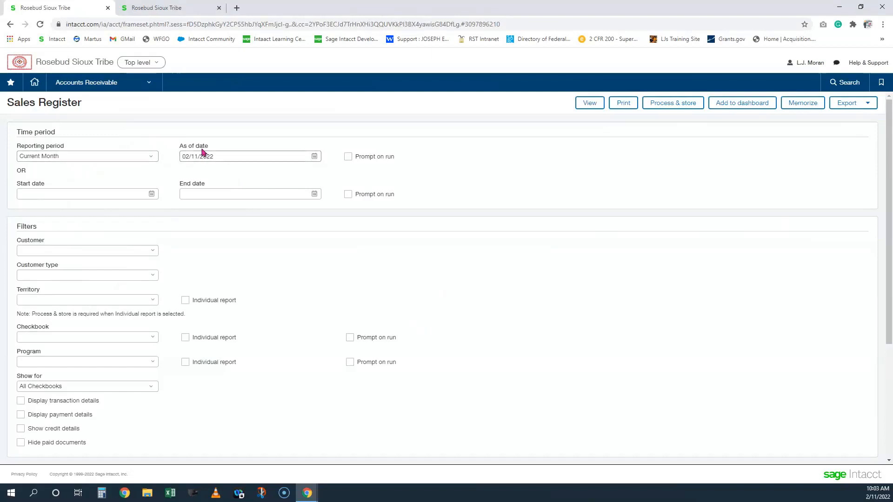
Step: Try 01/31/2022 as the report's as-of date and set it back to 02/11/2022
{"action": "left_click", "coordinate": [224, 157]}
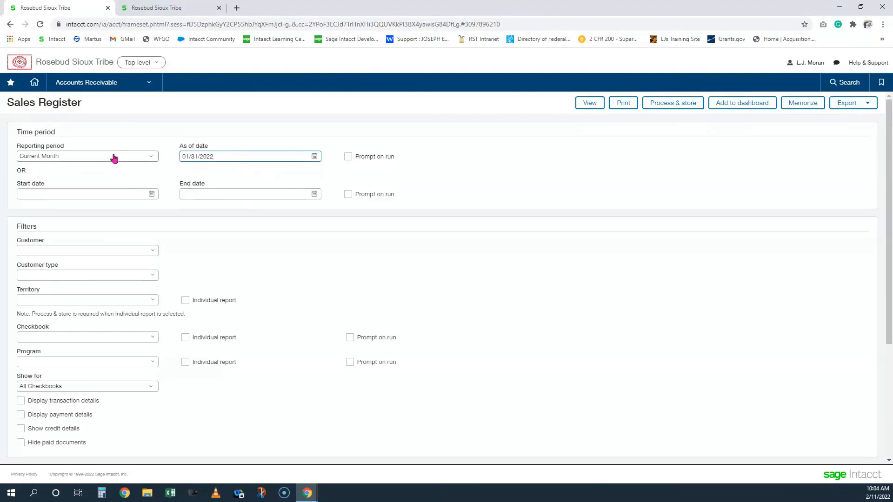
{"action": "left_click", "coordinate": [113, 156]}
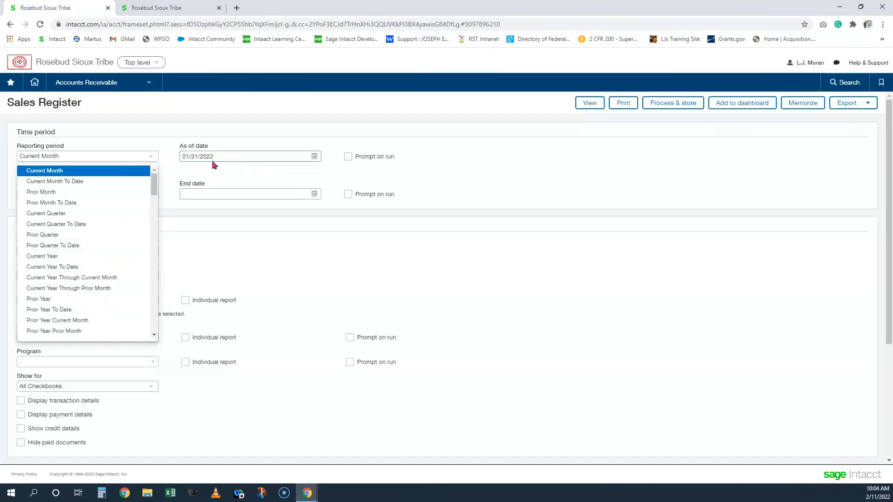
{"action": "left_click", "coordinate": [237, 130]}
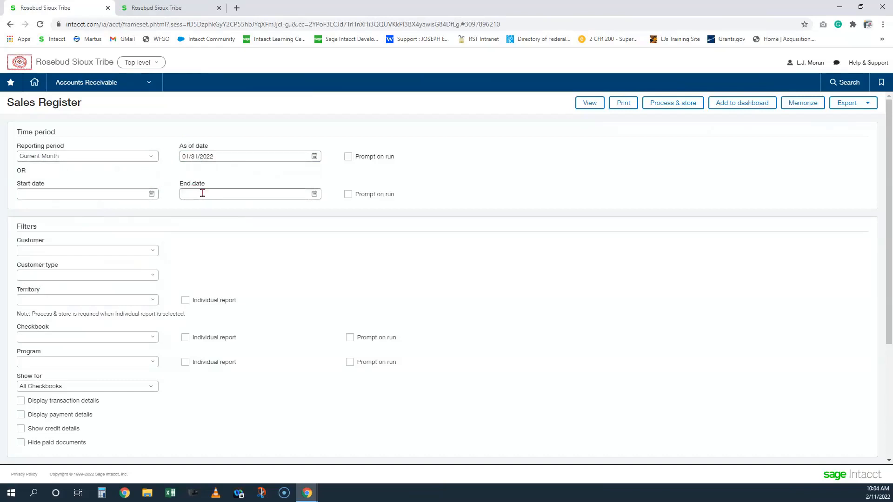
{"action": "left_click", "coordinate": [244, 158]}
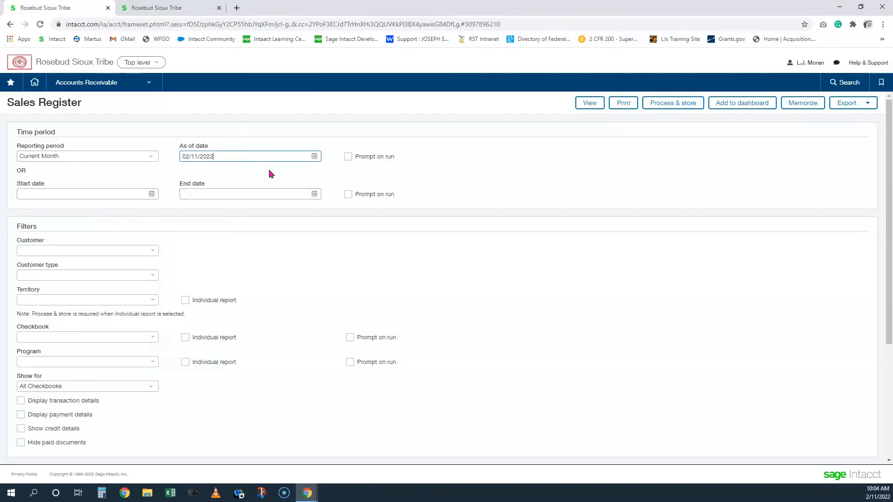
Step: Filter the report by the customer DOI BIA
{"action": "scroll", "coordinate": [277, 240], "scroll_direction": "down", "scroll_amount": 2}
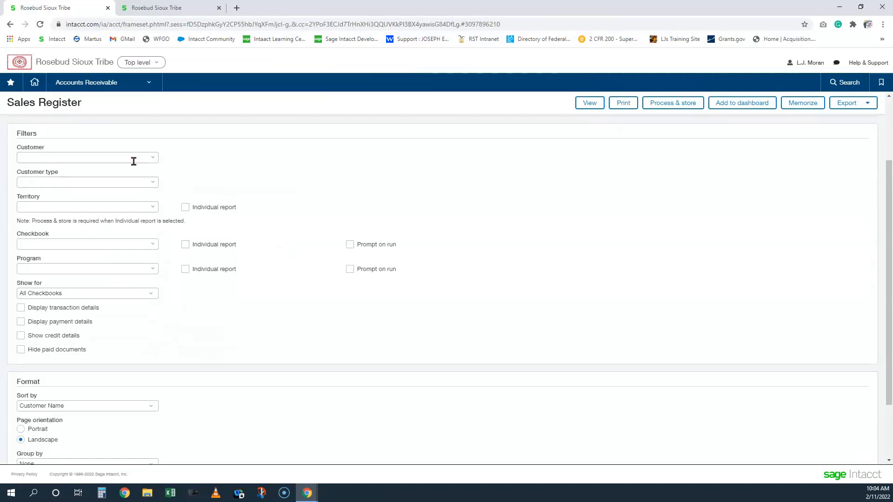
{"action": "left_click", "coordinate": [105, 159]}
{"action": "type", "text": "doi"}
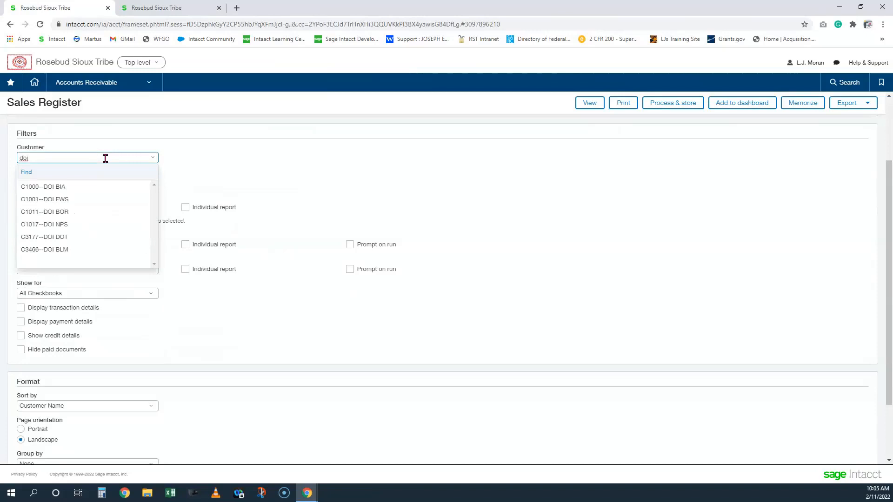
{"action": "left_click", "coordinate": [92, 188]}
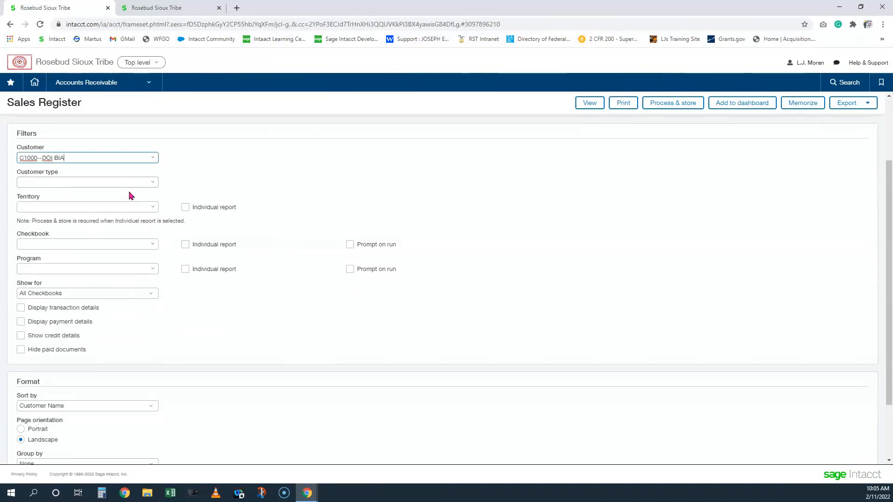
Step: Review the choices offered by the Customer type and Territory filters without selecting any
{"action": "left_click", "coordinate": [153, 183]}
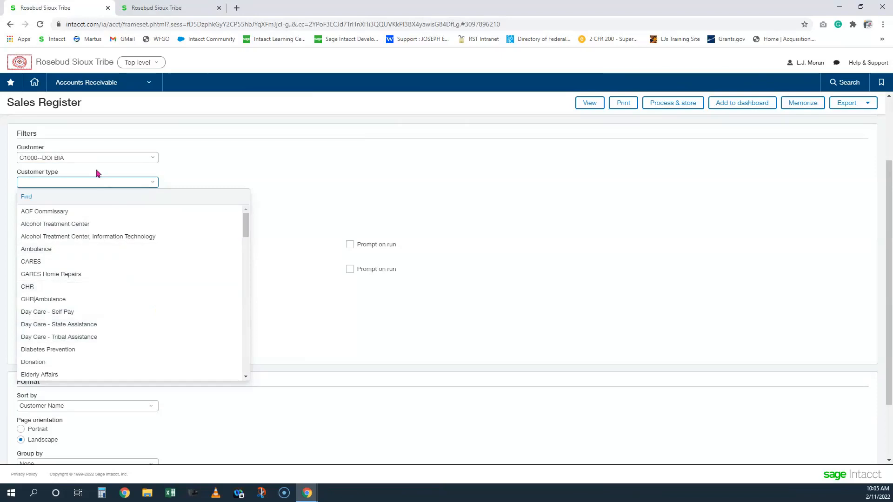
{"action": "left_click_drag", "start_coordinate": [245, 225], "coordinate": [228, 304]}
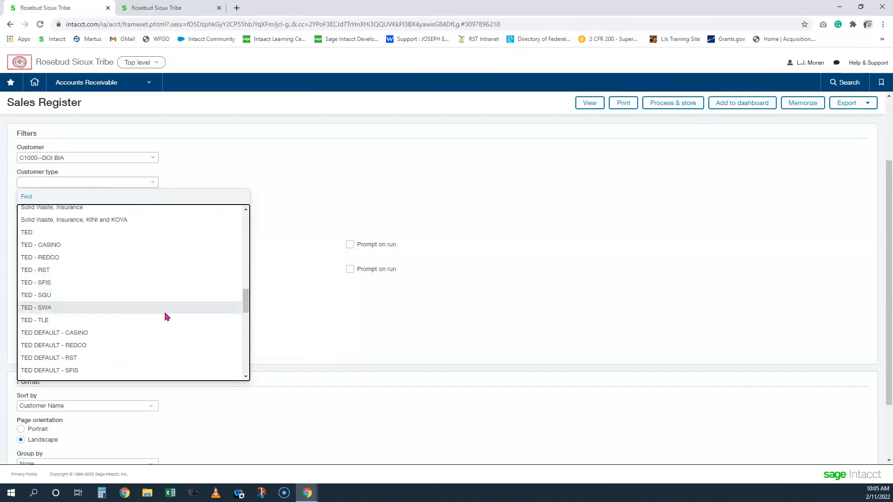
{"action": "left_click", "coordinate": [299, 159]}
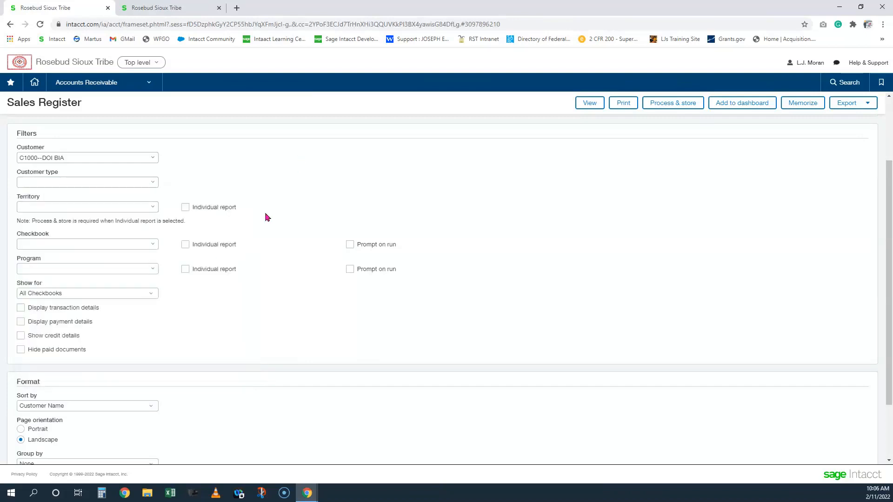
{"action": "left_click", "coordinate": [136, 207]}
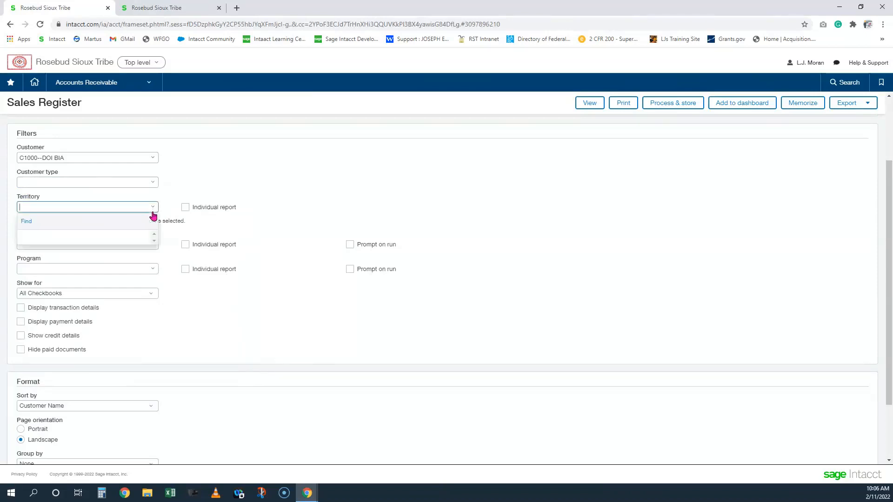
{"action": "left_click", "coordinate": [342, 199]}
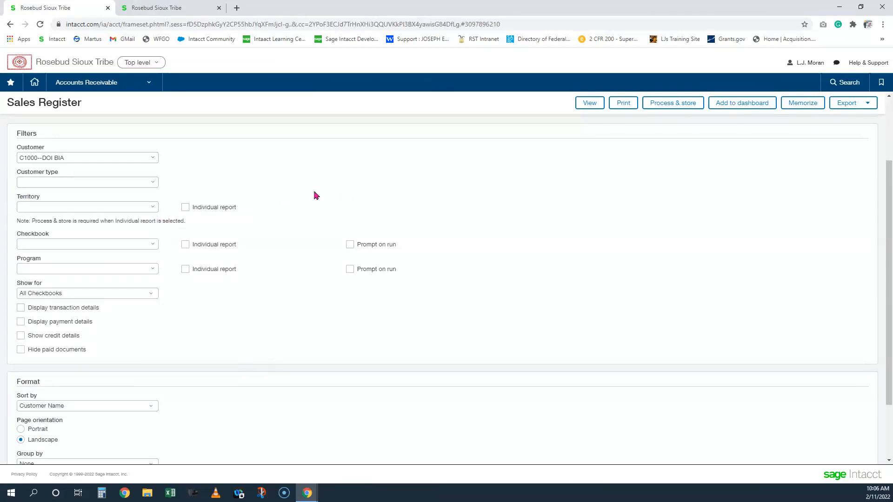
Step: Filter the report by checkbook 42--P.L. 93-638 Programs and program 145--Roads Department
{"action": "left_click", "coordinate": [46, 245]}
{"action": "type", "text": "42"}
{"action": "left_click", "coordinate": [50, 272]}
{"action": "left_click", "coordinate": [49, 269]}
{"action": "type", "text": "ro"}
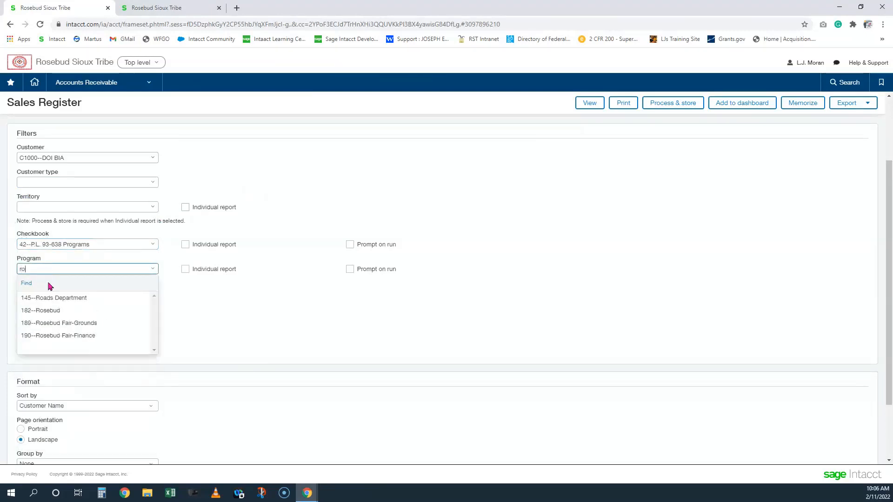
{"action": "left_click", "coordinate": [61, 298]}
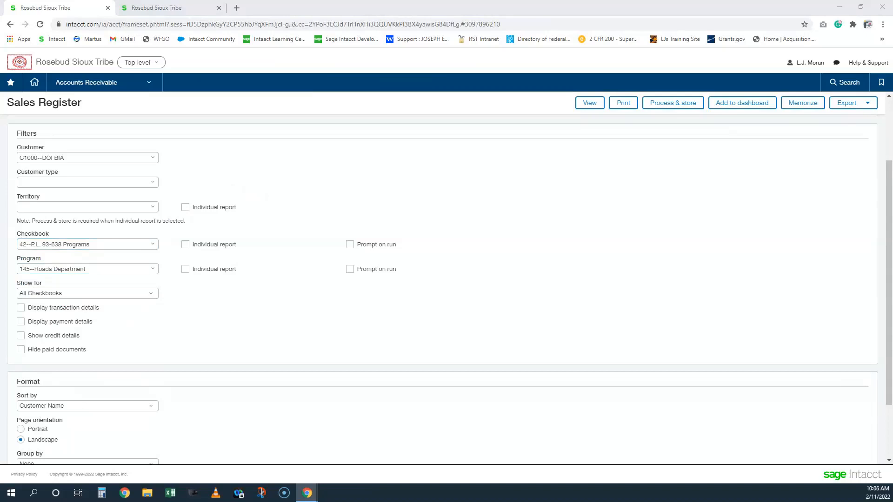
Step: Try out the transaction, payment and credit detail options, and leave them all cleared
{"action": "scroll", "coordinate": [96, 263], "scroll_direction": "down", "scroll_amount": 1}
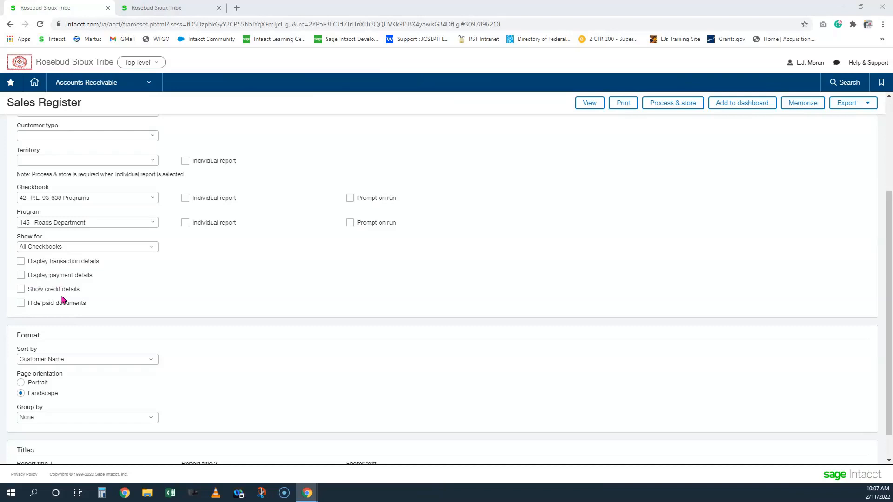
{"action": "left_click", "coordinate": [21, 288]}
{"action": "left_click", "coordinate": [21, 275]}
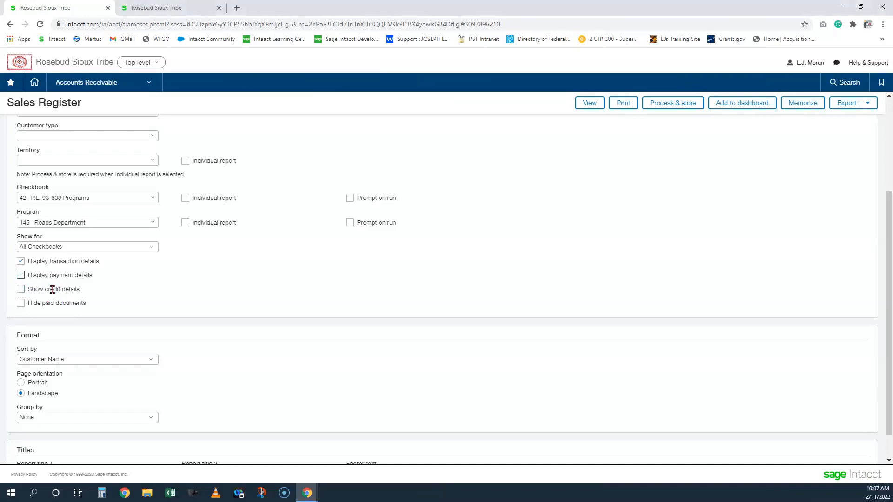
{"action": "left_click", "coordinate": [31, 275]}
{"action": "left_click", "coordinate": [22, 289]}
{"action": "left_click", "coordinate": [20, 289]}
{"action": "left_click", "coordinate": [20, 274]}
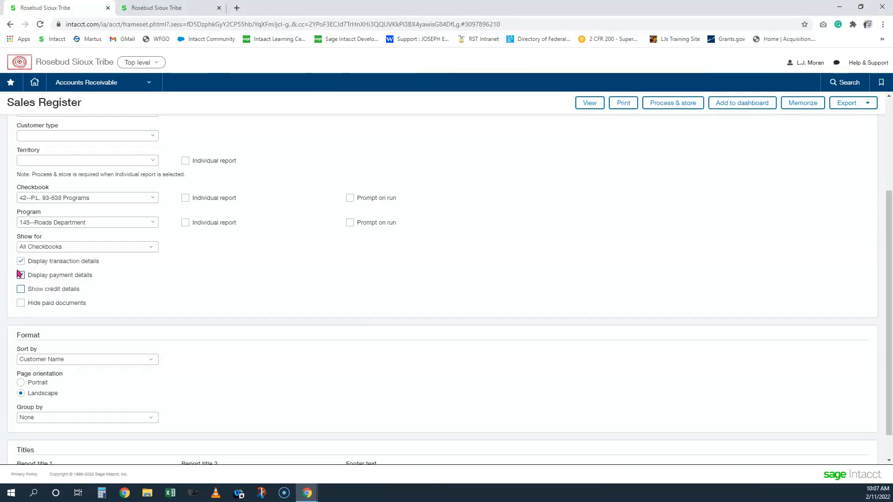
{"action": "left_click", "coordinate": [21, 261]}
Step: Review the sort orders available in the report's format settings, keeping Customer Name
{"action": "scroll", "coordinate": [175, 324], "scroll_direction": "down", "scroll_amount": 1}
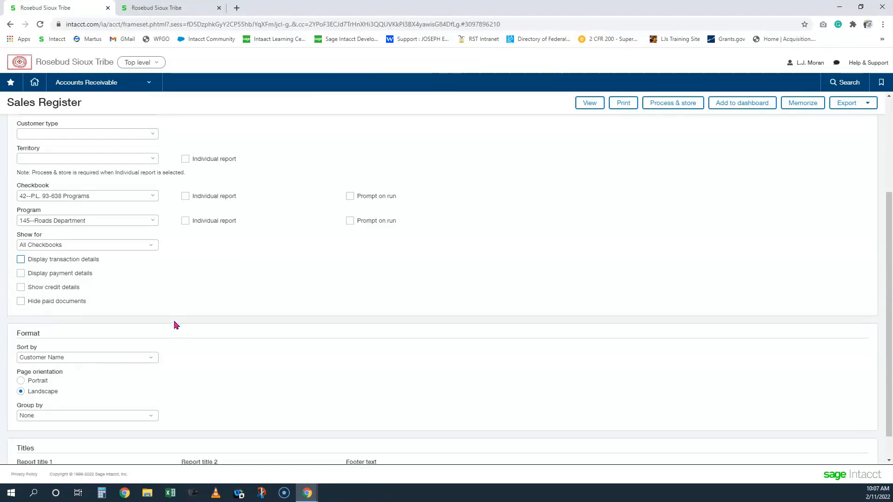
{"action": "scroll", "coordinate": [176, 324], "scroll_direction": "down", "scroll_amount": 1}
{"action": "left_click", "coordinate": [152, 331]}
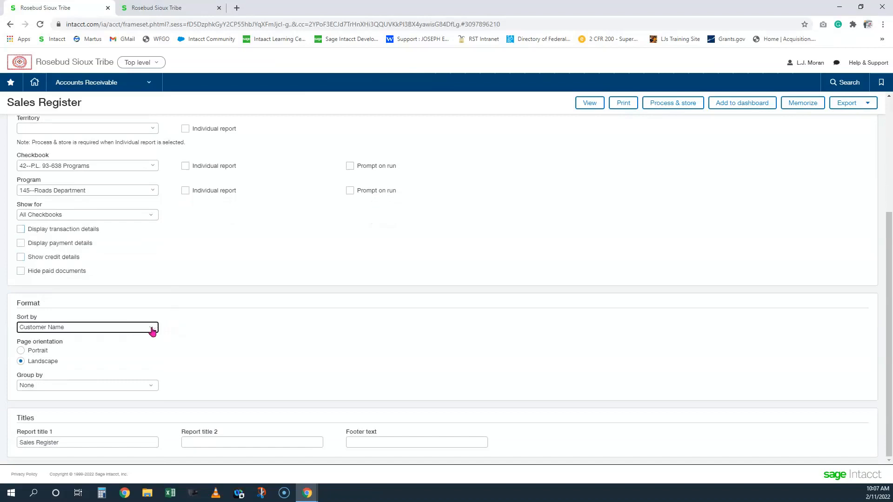
{"action": "left_click", "coordinate": [222, 324]}
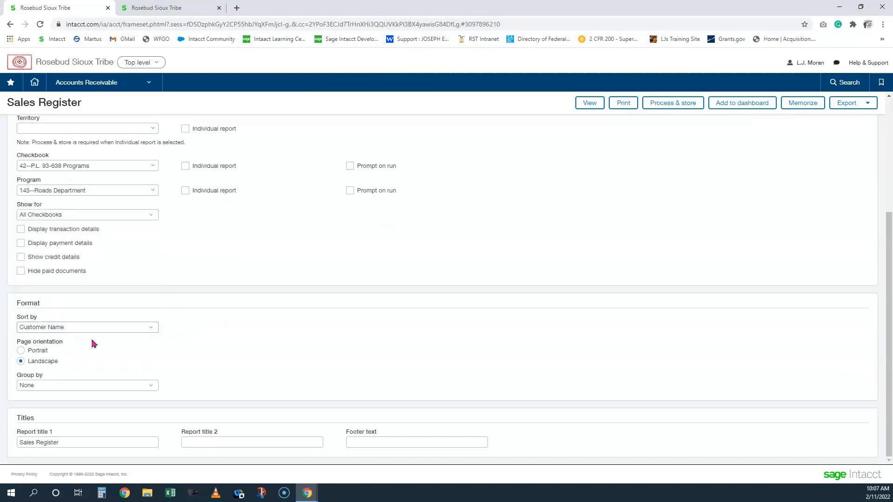
{"action": "left_click", "coordinate": [152, 330]}
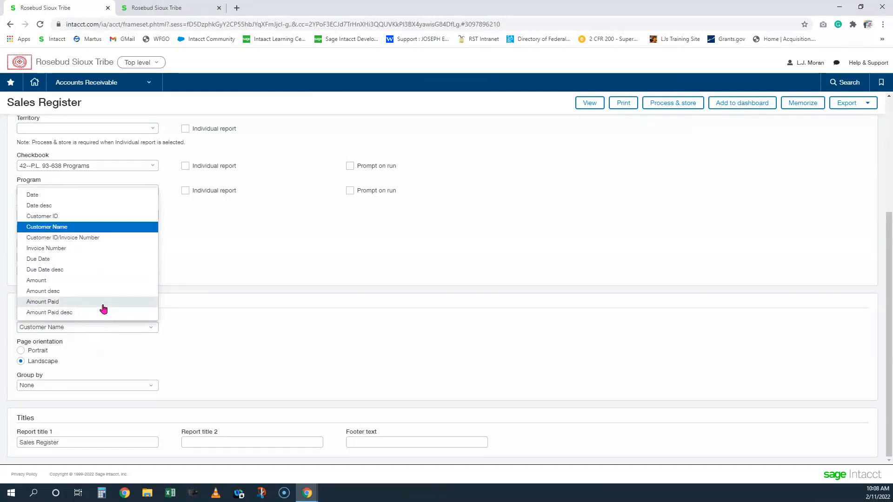
{"action": "left_click", "coordinate": [467, 347]}
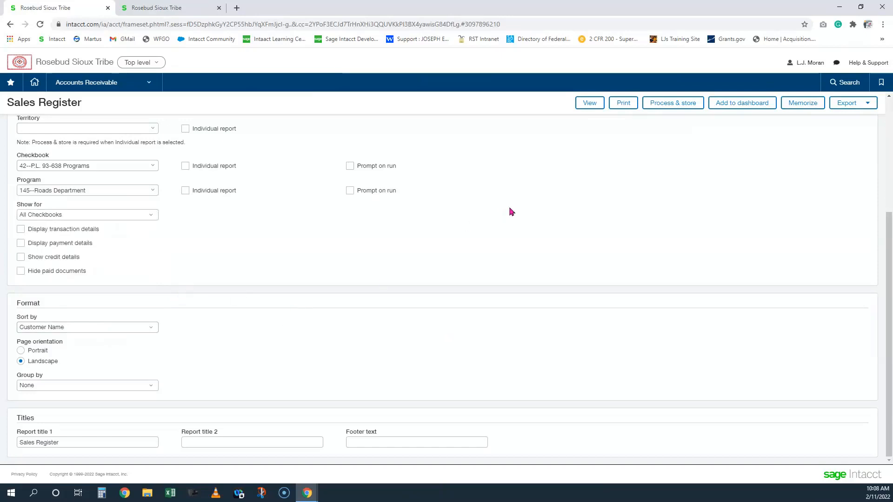
Step: Run the Sales Register report and examine the invoice number, due date, description and amount paid
{"action": "left_click", "coordinate": [588, 103]}
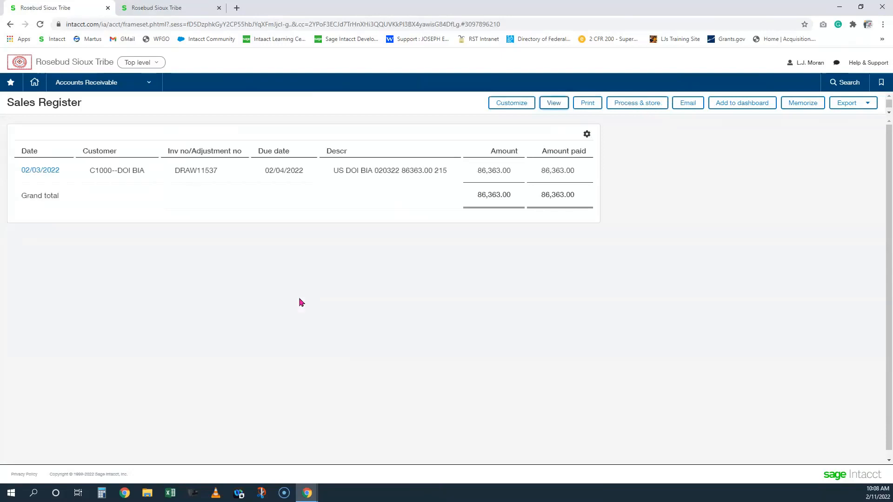
{"action": "left_click_drag", "start_coordinate": [170, 170], "coordinate": [222, 180]}
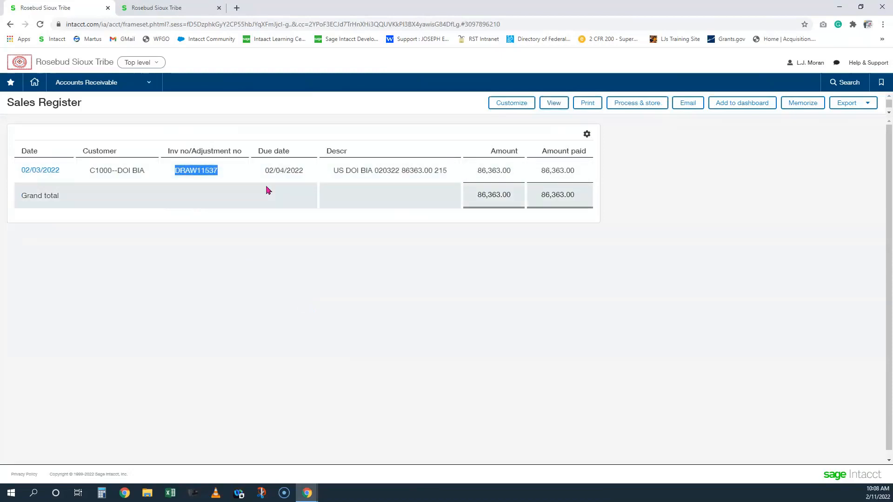
{"action": "left_click_drag", "start_coordinate": [264, 175], "coordinate": [576, 174]}
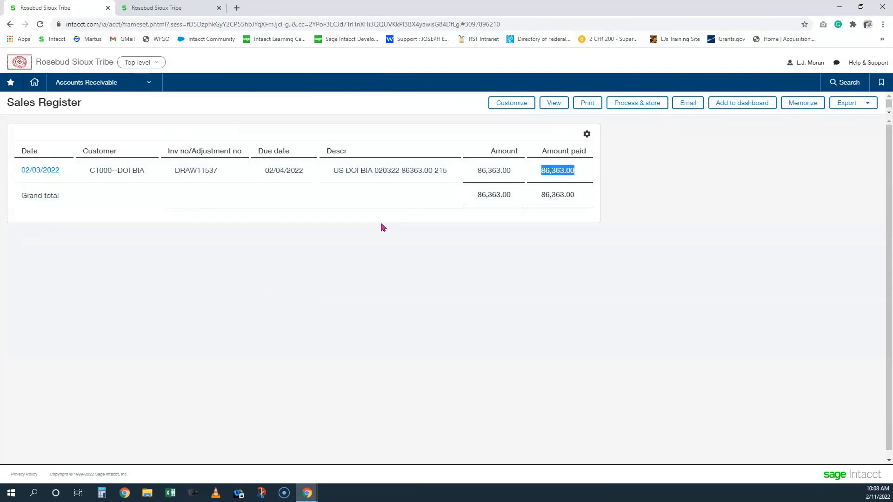
Step: Customize the report to include transaction, payment and credit details, and run it again
{"action": "left_click", "coordinate": [508, 103]}
{"action": "scroll", "coordinate": [90, 313], "scroll_direction": "down", "scroll_amount": 4}
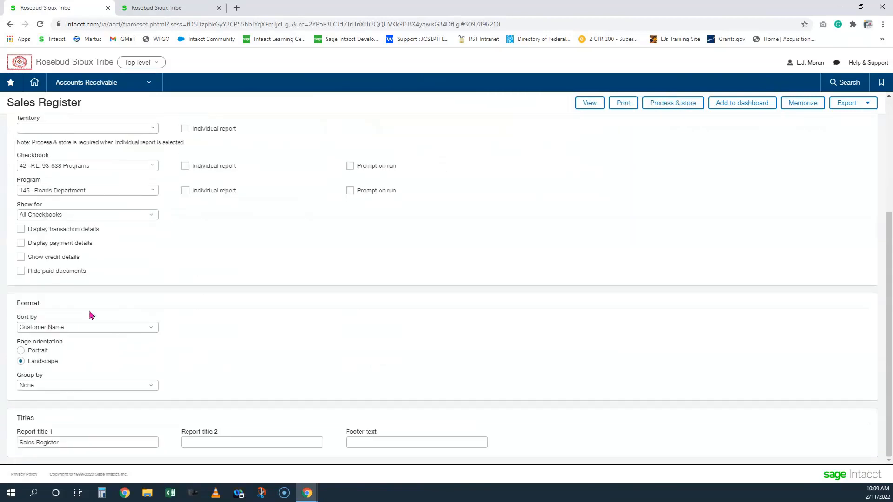
{"action": "left_click", "coordinate": [21, 228]}
{"action": "left_click", "coordinate": [20, 242]}
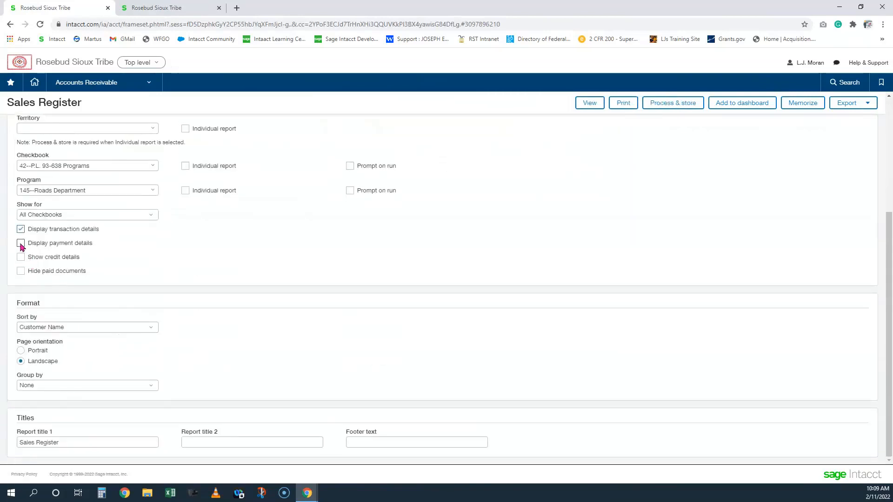
{"action": "left_click", "coordinate": [20, 256]}
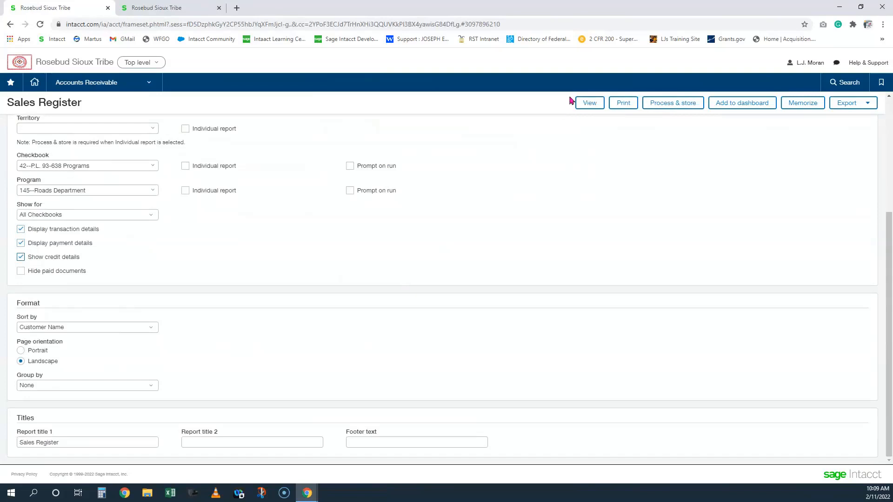
{"action": "left_click", "coordinate": [597, 106]}
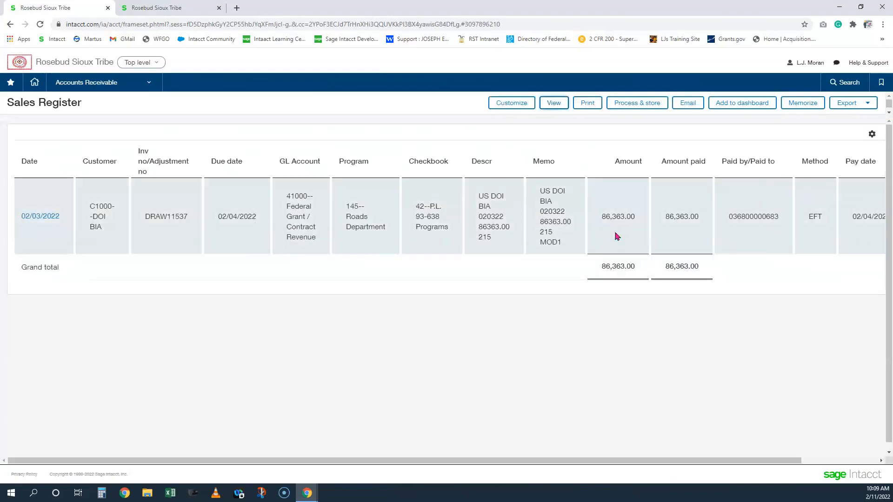
Step: Fit the report's columns to the page width and examine the GL account, program, checkbook and memo details
{"action": "left_click", "coordinate": [871, 134]}
{"action": "left_click", "coordinate": [842, 152]}
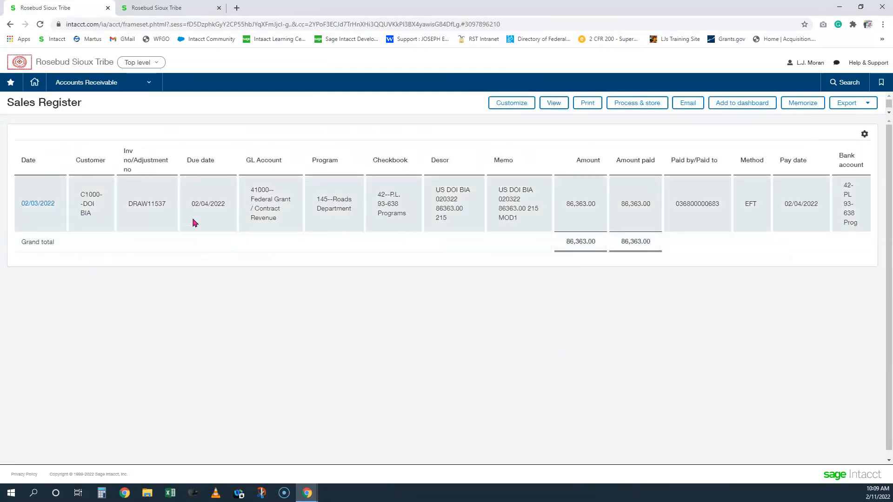
{"action": "left_click_drag", "start_coordinate": [251, 191], "coordinate": [404, 229]}
{"action": "left_click_drag", "start_coordinate": [503, 188], "coordinate": [534, 229]}
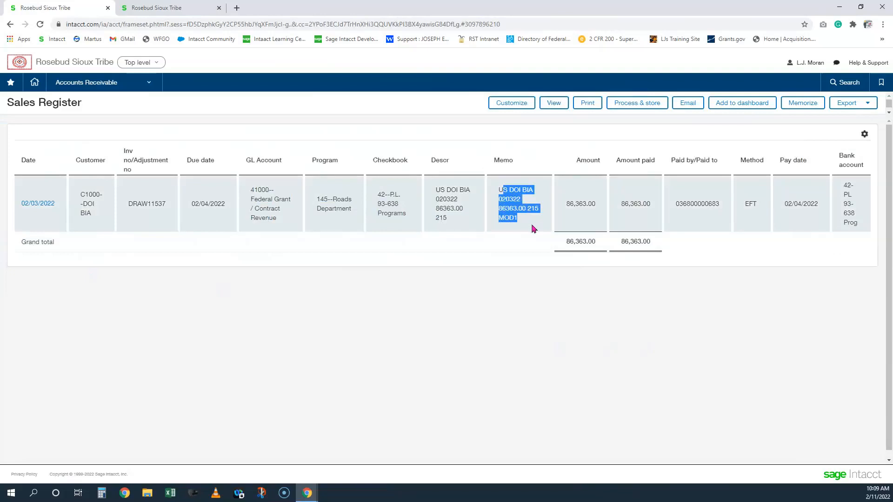
Step: Examine the payment method and payer reference in the Sales Register, and rerun the report for 10/01/2021 through 02/11/2022
{"action": "left_click_drag", "start_coordinate": [674, 204], "coordinate": [756, 205]}
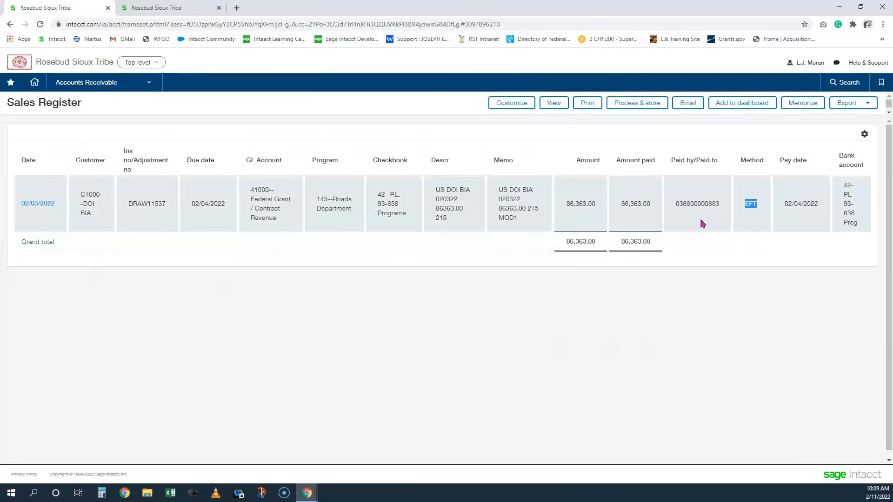
{"action": "left_click_drag", "start_coordinate": [674, 204], "coordinate": [741, 217]}
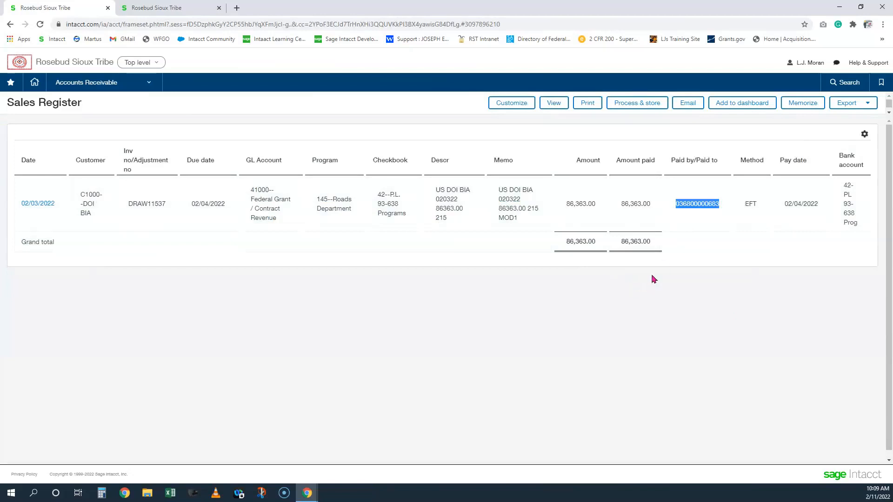
{"action": "left_click", "coordinate": [511, 103]}
{"action": "left_click", "coordinate": [118, 195]}
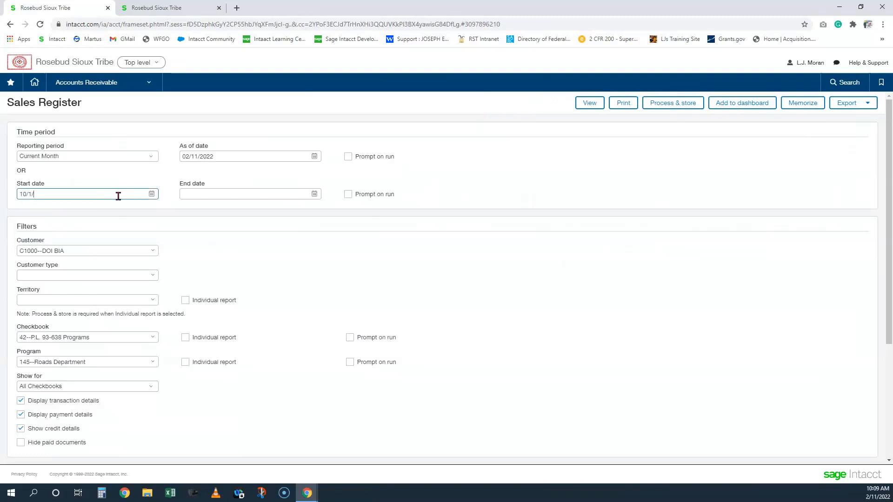
{"action": "key", "text": "Tab"}
{"action": "type", "text": "02/11/2022"}
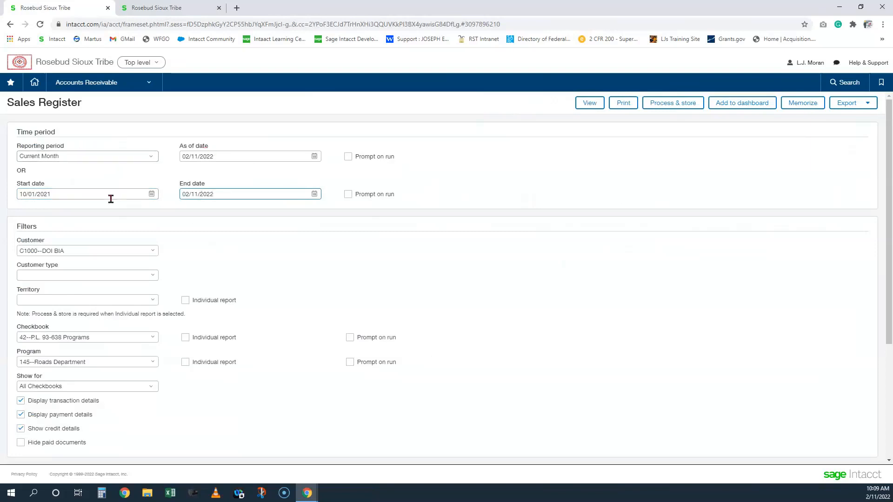
{"action": "left_click", "coordinate": [590, 103]}
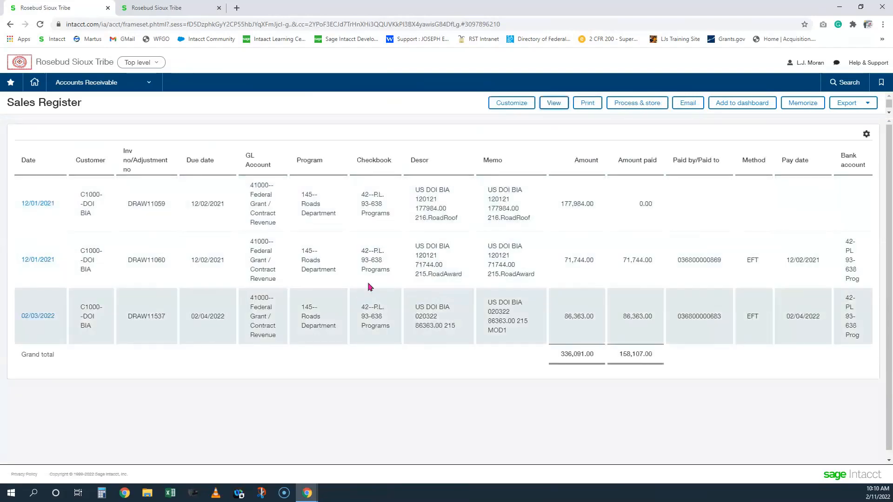
Step: Examine the invoice numbers of the listed draws and the amount paid on the first 12/01/2021 invoice
{"action": "left_click_drag", "start_coordinate": [165, 203], "coordinate": [150, 204]}
{"action": "left_click_drag", "start_coordinate": [168, 261], "coordinate": [151, 260]}
{"action": "left_click_drag", "start_coordinate": [168, 317], "coordinate": [151, 316]}
{"action": "left_click", "coordinate": [201, 358]}
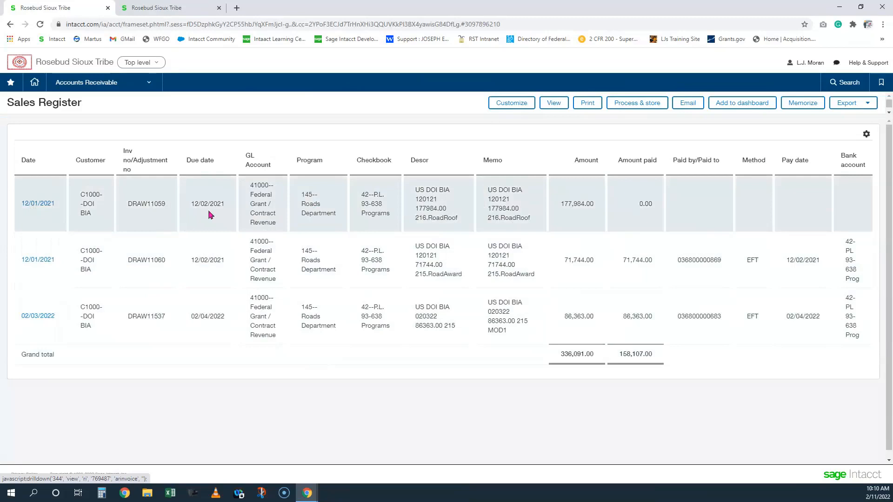
{"action": "left_click_drag", "start_coordinate": [560, 205], "coordinate": [647, 213]}
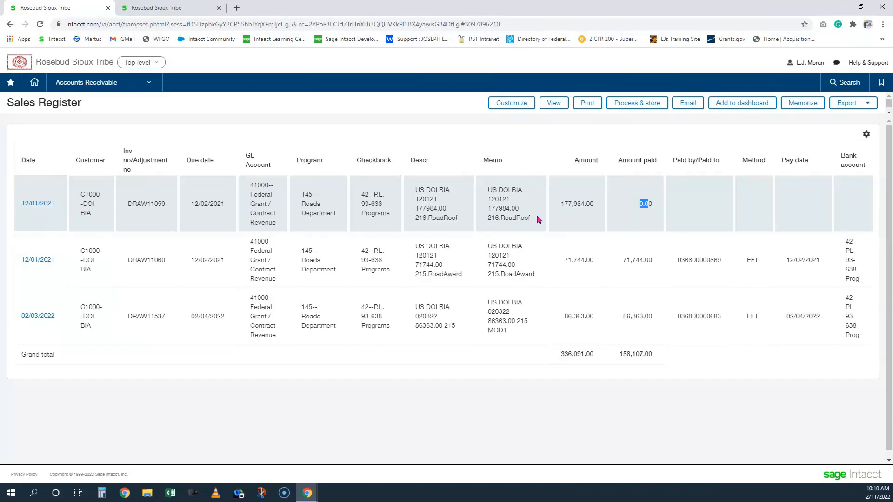
{"action": "left_click", "coordinate": [655, 219]}
Step: Open the first 12/01/2021 invoice, examine its transaction details and entries, and return to the report
{"action": "left_click", "coordinate": [42, 204]}
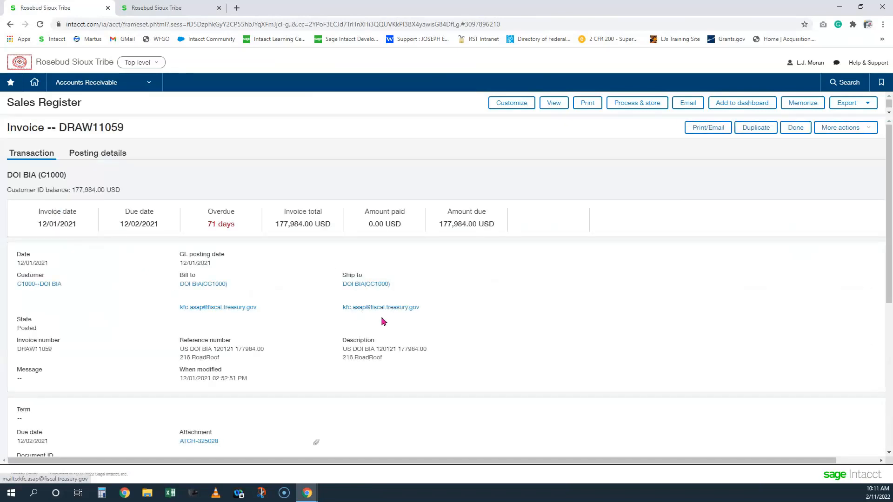
{"action": "scroll", "coordinate": [420, 310], "scroll_direction": "down", "scroll_amount": 1}
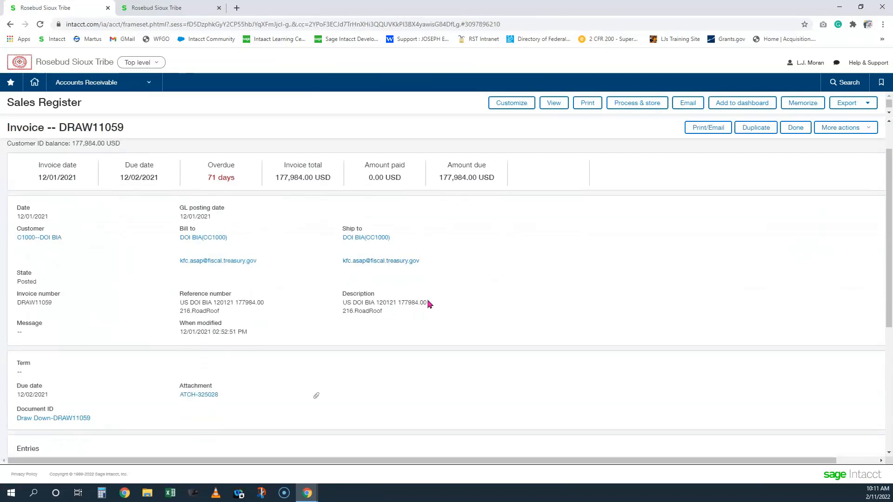
{"action": "scroll", "coordinate": [400, 332], "scroll_direction": "down", "scroll_amount": 2}
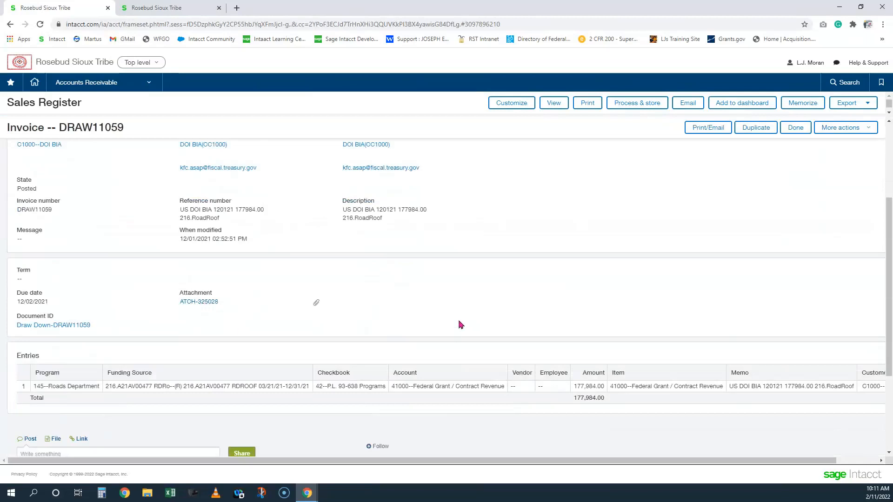
{"action": "scroll", "coordinate": [457, 324], "scroll_direction": "up", "scroll_amount": 3}
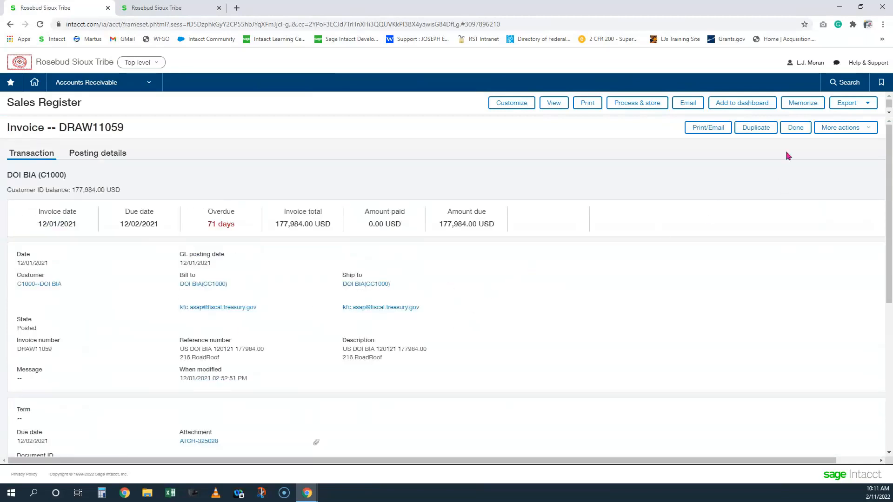
{"action": "left_click", "coordinate": [795, 131]}
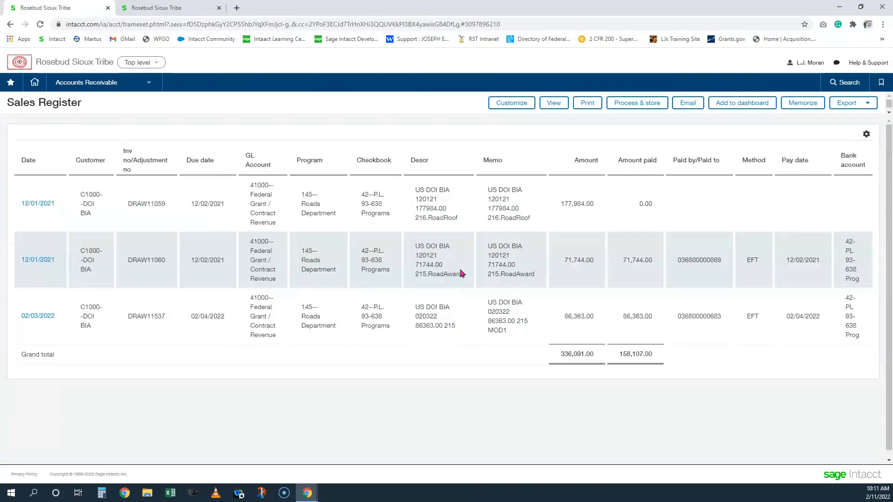
Step: Customize the Sales Register to hide paid documents and run it again
{"action": "left_click", "coordinate": [511, 103]}
{"action": "scroll", "coordinate": [199, 384], "scroll_direction": "down", "scroll_amount": 2}
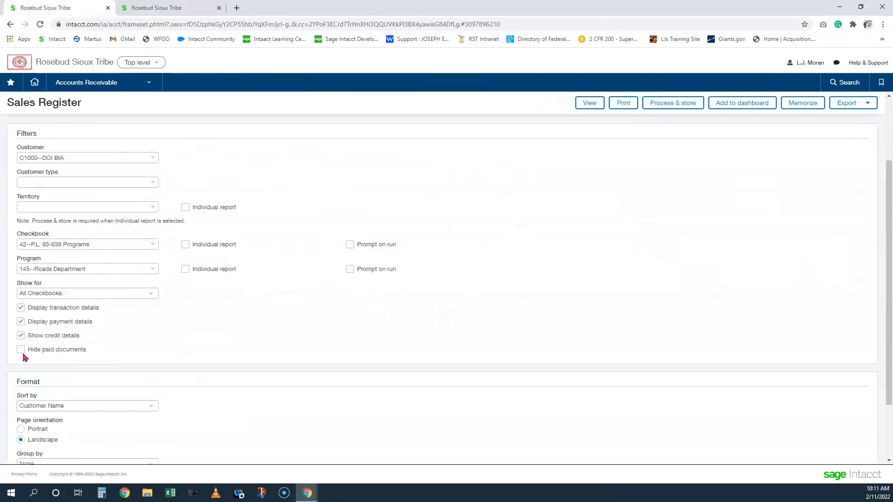
{"action": "left_click", "coordinate": [589, 103]}
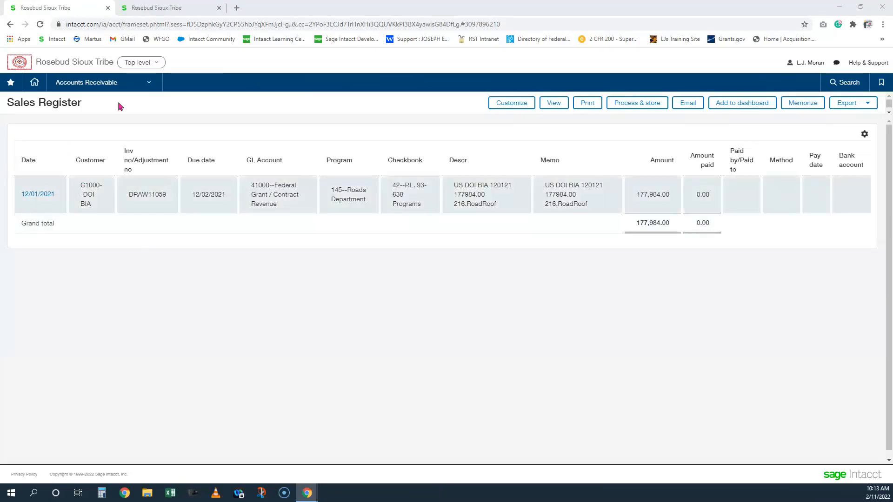
Step: Open the Accounts Receivable Receipts Register in the second browser tab
{"action": "left_click", "coordinate": [163, 9]}
{"action": "left_click", "coordinate": [74, 83]}
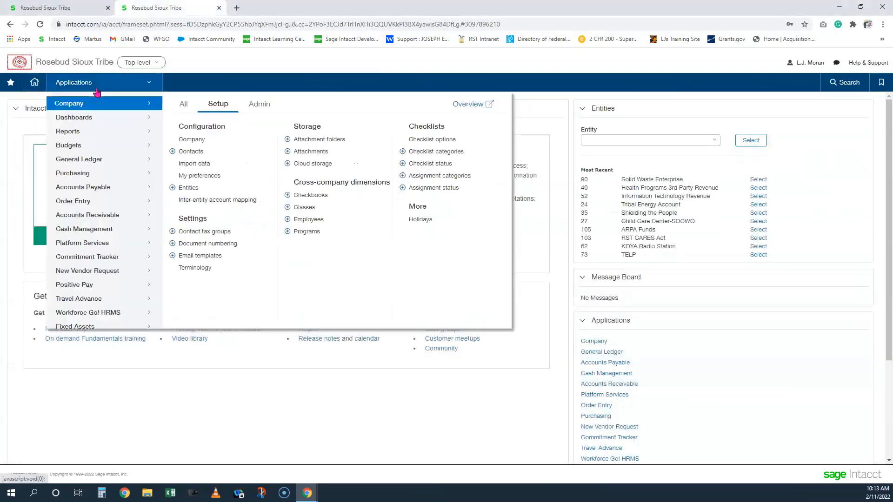
{"action": "mouse_move", "coordinate": [129, 220]}
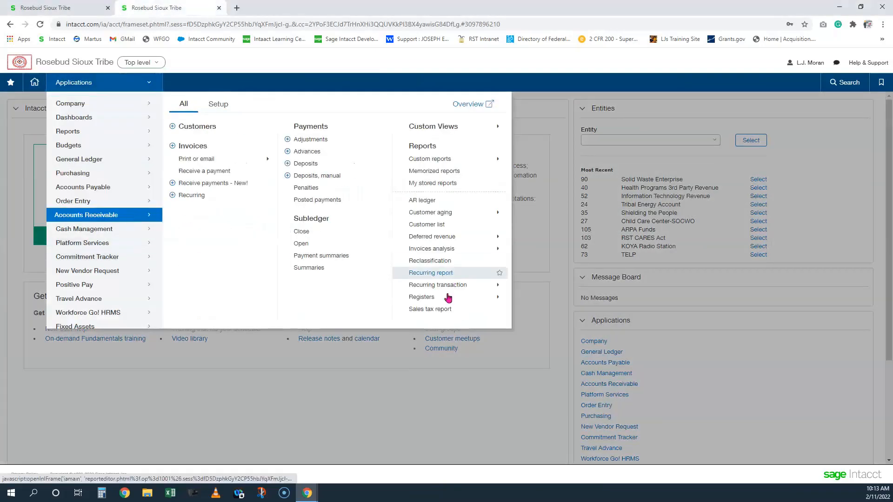
{"action": "mouse_move", "coordinate": [446, 299]}
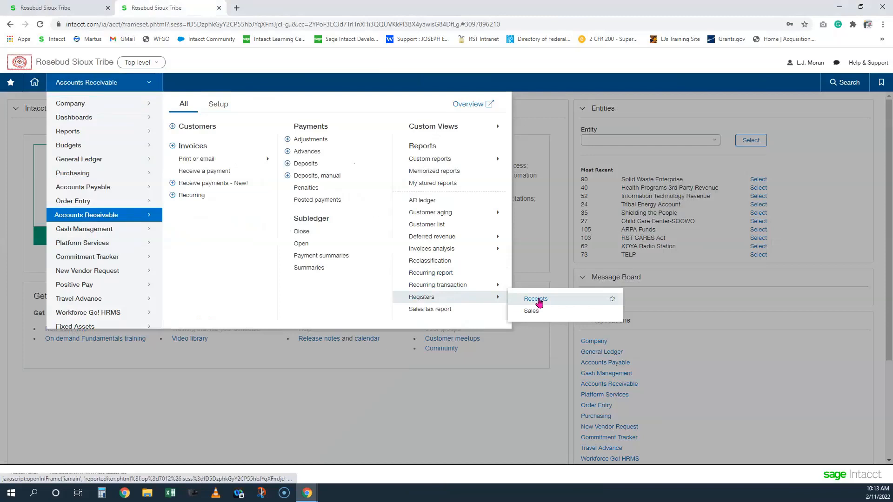
{"action": "left_click", "coordinate": [535, 299]}
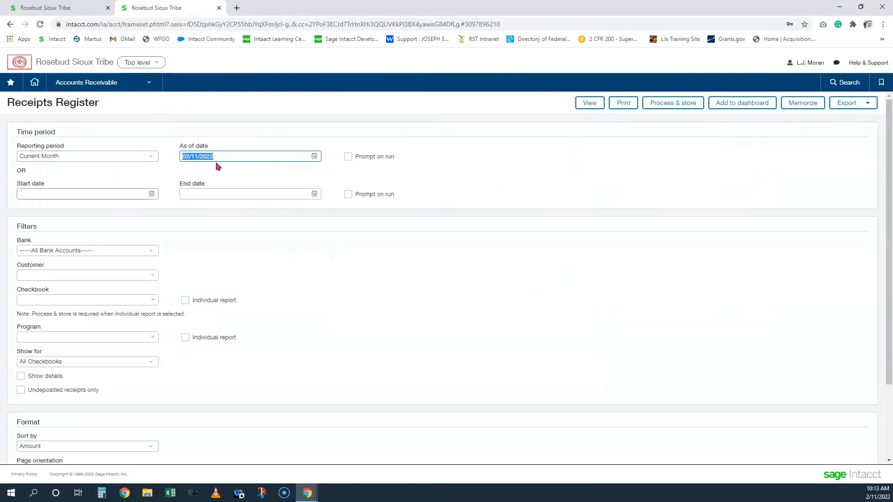
Step: Set the Receipts Register's start date to 10/01/2021 and its end date to 02/11/2022
{"action": "left_click", "coordinate": [93, 193]}
{"action": "type", "text": "10/1/21"}
{"action": "left_click", "coordinate": [208, 192]}
{"action": "type", "text": "2/11/22"}
{"action": "left_click", "coordinate": [365, 235]}
Step: Filter the receipts by customer C1000--DOI BIA, checkbook 42--P.L. 93-638 Programs and program All Programs
{"action": "left_click", "coordinate": [70, 275]}
{"action": "type", "text": "doi"}
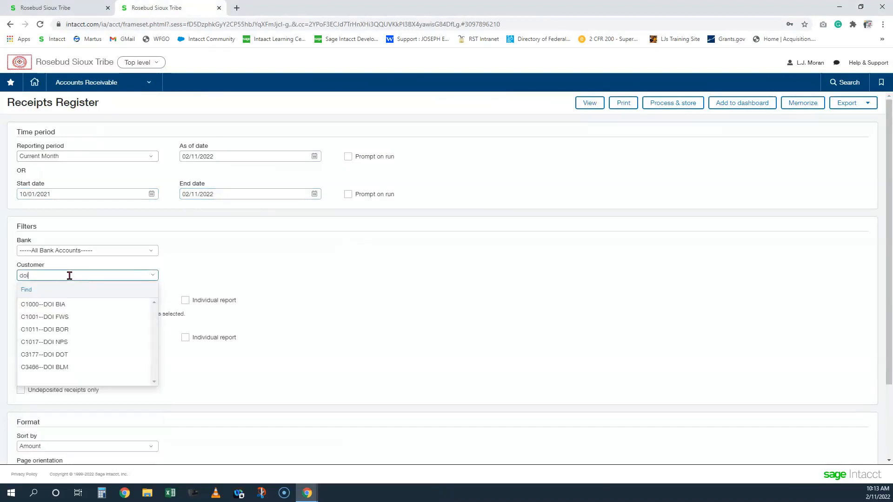
{"action": "left_click", "coordinate": [70, 304]}
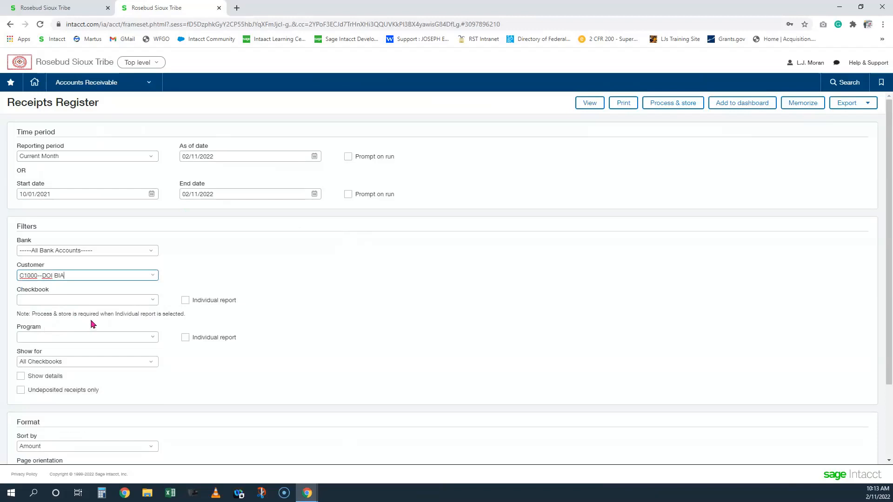
{"action": "left_click", "coordinate": [69, 300]}
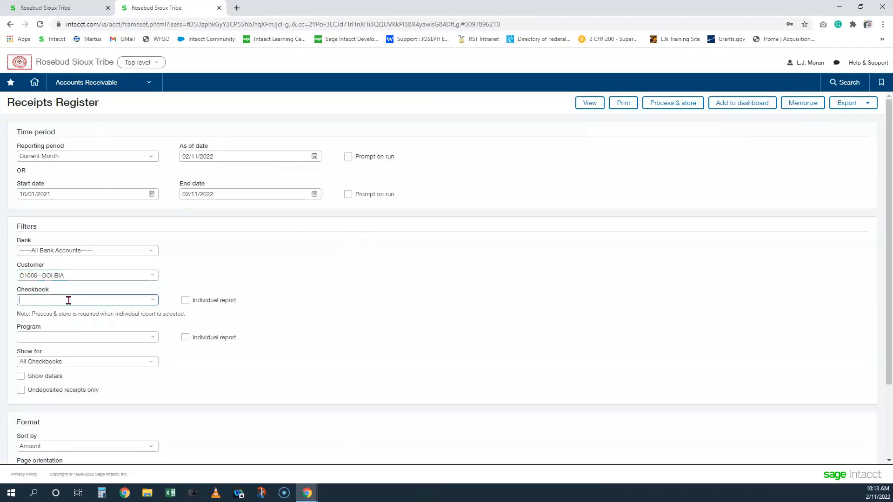
{"action": "type", "text": "42"}
{"action": "left_click", "coordinate": [74, 330]}
{"action": "left_click", "coordinate": [72, 336]}
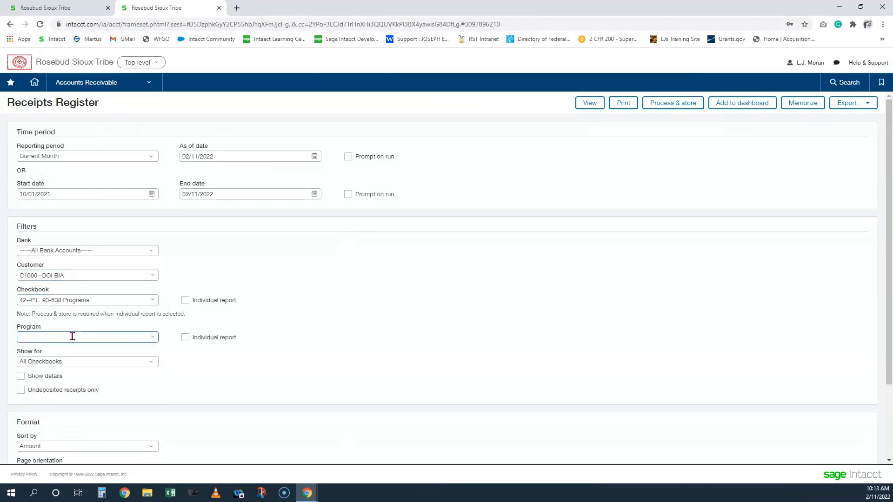
{"action": "type", "text": "al"}
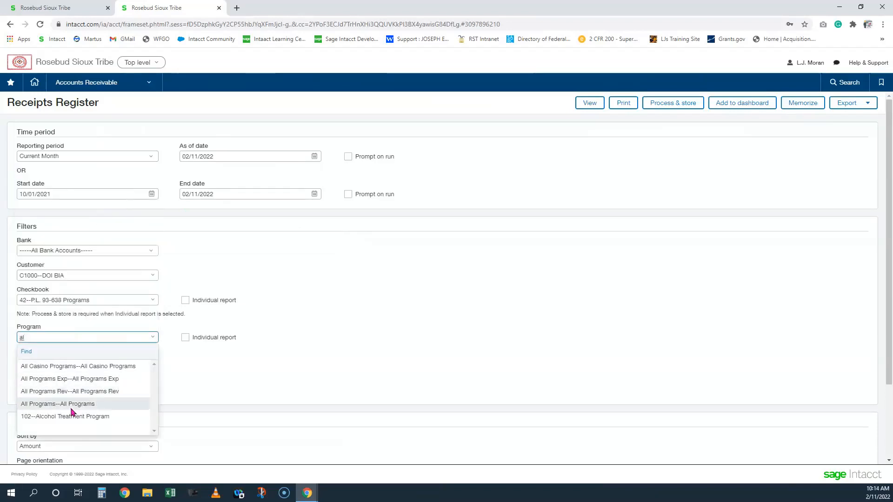
{"action": "left_click", "coordinate": [70, 403]}
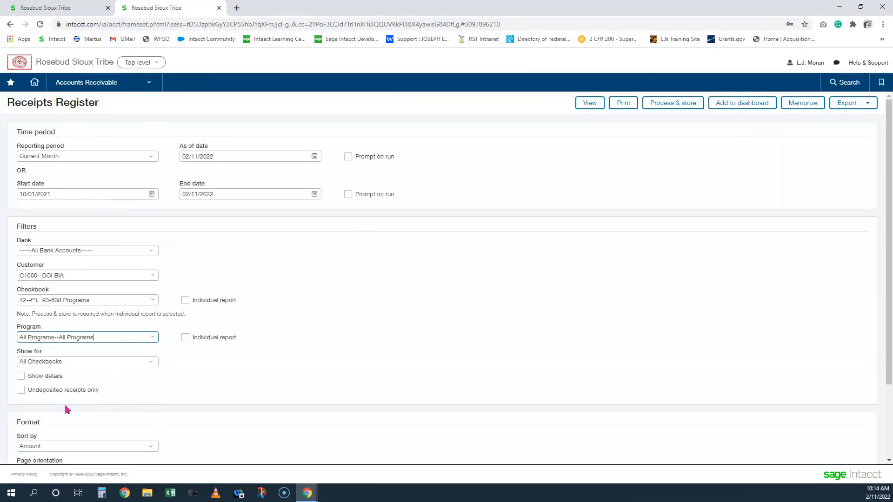
Step: Review the available sort orders for the Receipts Register, keeping Amount, and run the report
{"action": "left_click", "coordinate": [47, 10]}
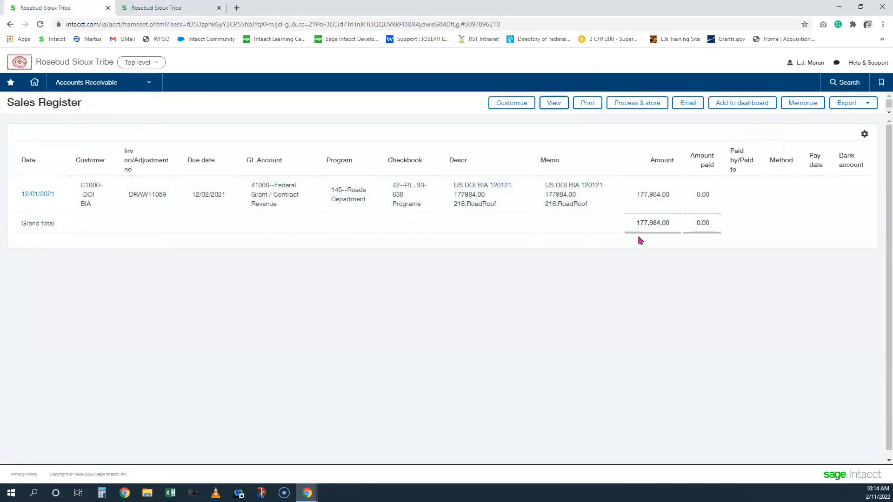
{"action": "left_click", "coordinate": [143, 5]}
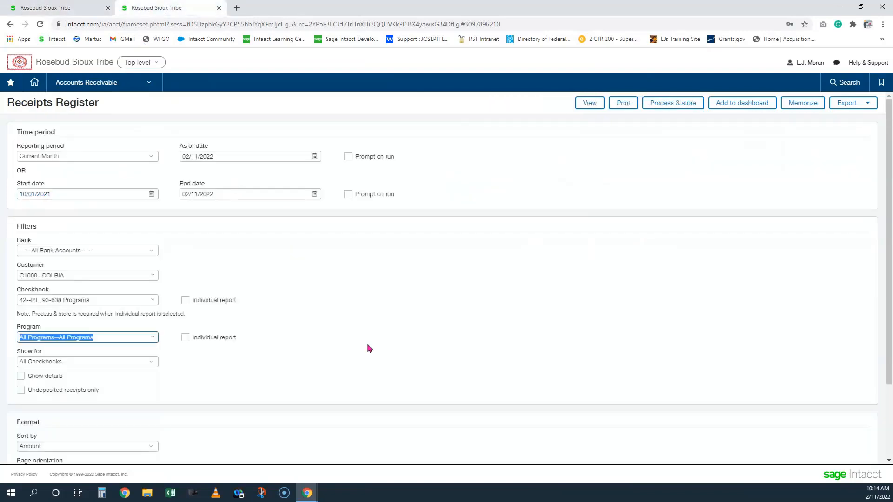
{"action": "scroll", "coordinate": [334, 338], "scroll_direction": "down", "scroll_amount": 2}
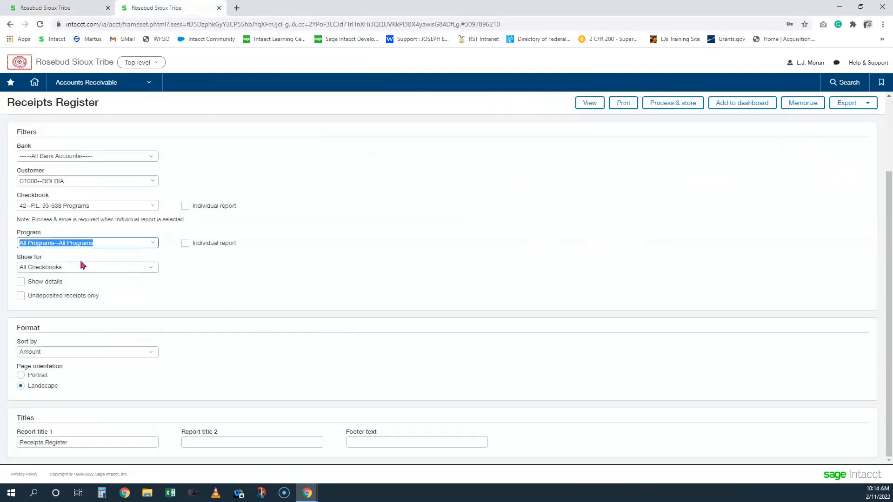
{"action": "left_click", "coordinate": [144, 352]}
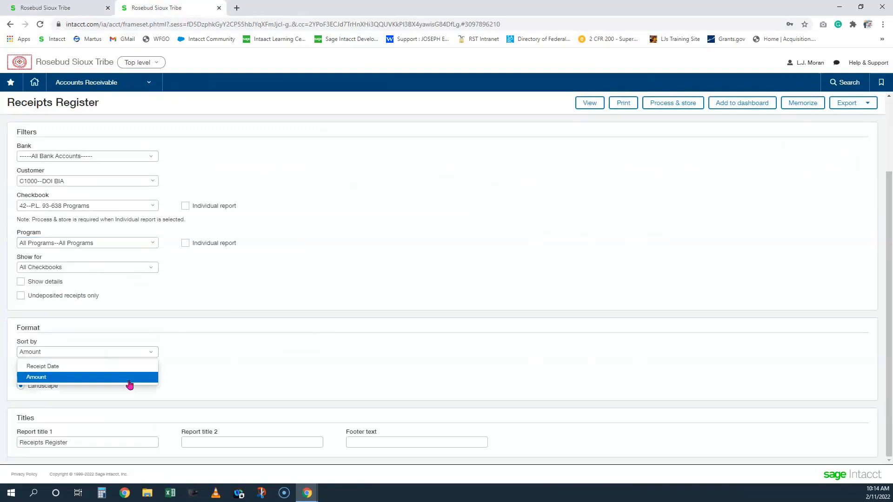
{"action": "left_click", "coordinate": [342, 362]}
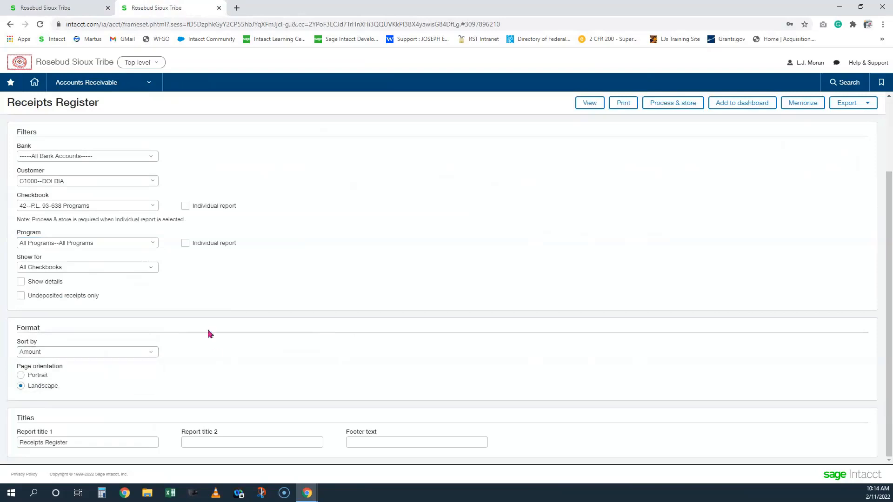
{"action": "scroll", "coordinate": [424, 312], "scroll_direction": "up", "scroll_amount": 2}
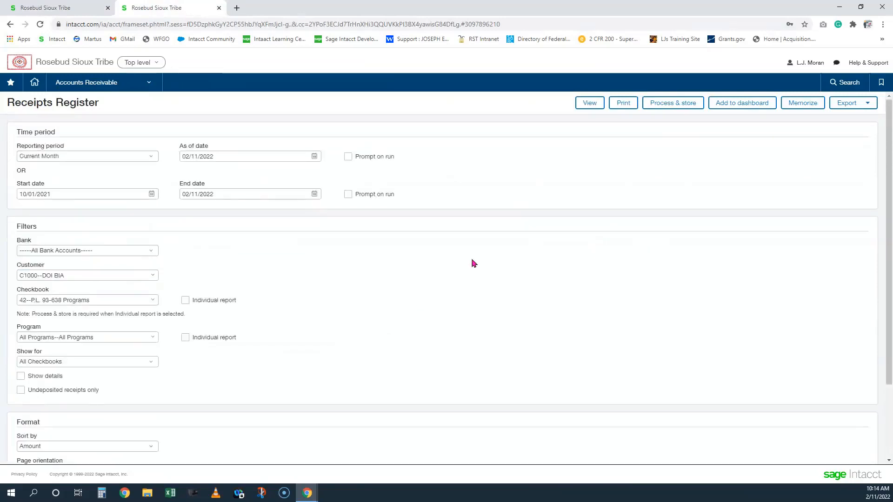
{"action": "left_click", "coordinate": [588, 103]}
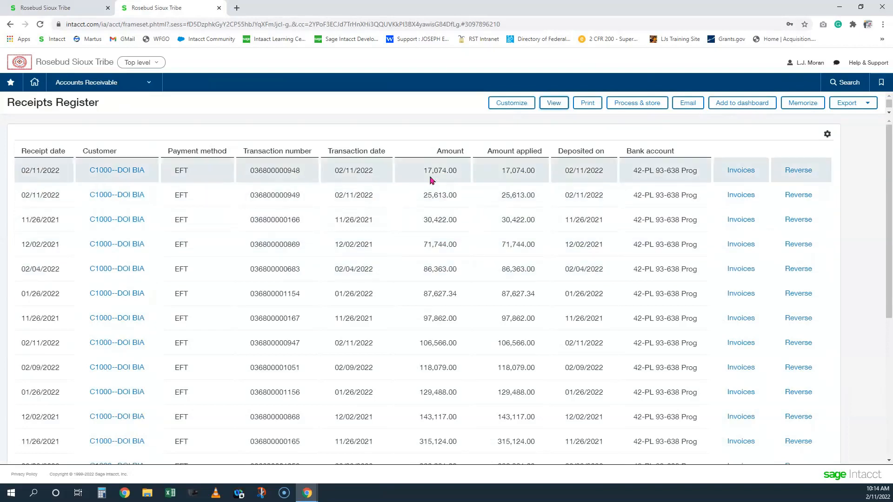
Step: Examine the receipts from the smallest to the largest amount, checking them against the Sales Register
{"action": "left_click_drag", "start_coordinate": [422, 170], "coordinate": [458, 171]}
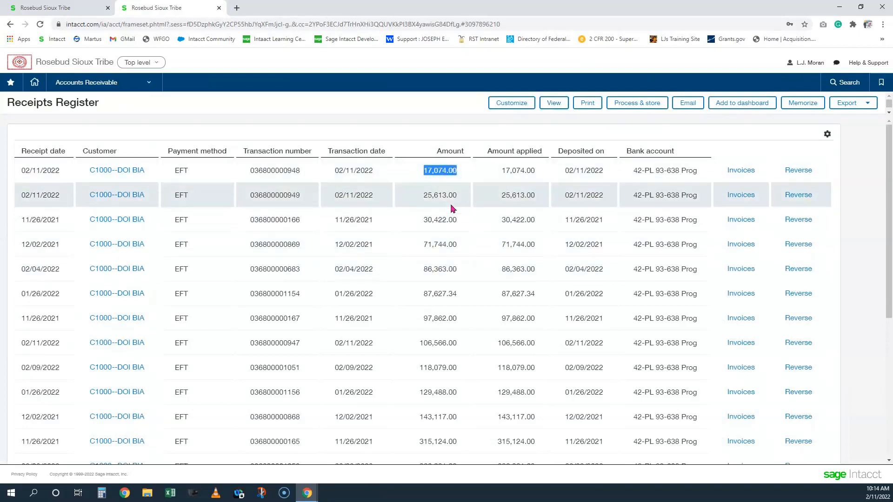
{"action": "scroll", "coordinate": [454, 263], "scroll_direction": "down", "scroll_amount": 5}
{"action": "left_click_drag", "start_coordinate": [414, 391], "coordinate": [461, 385]}
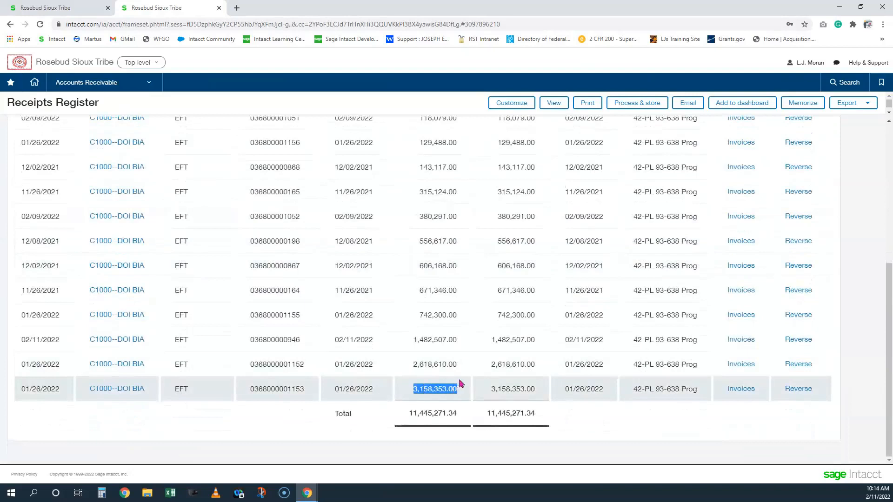
{"action": "key", "text": "ctrl+Tab"}
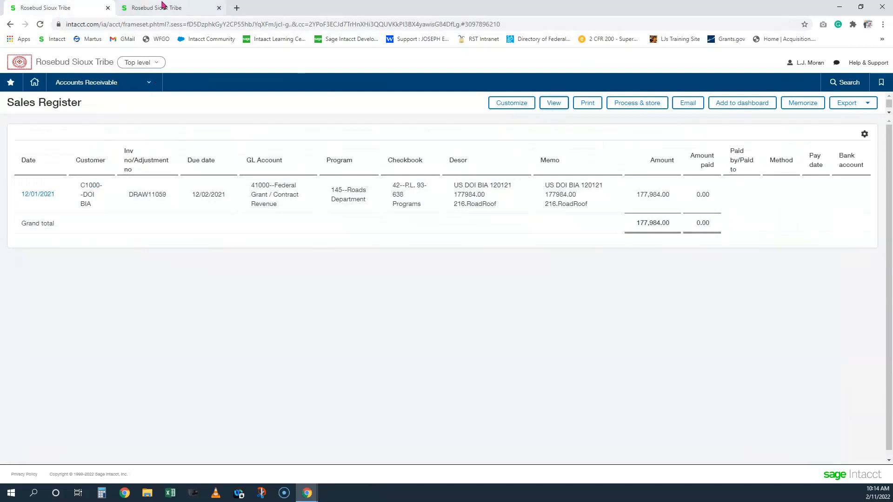
{"action": "left_click", "coordinate": [162, 5]}
{"action": "scroll", "coordinate": [454, 281], "scroll_direction": "up", "scroll_amount": 5}
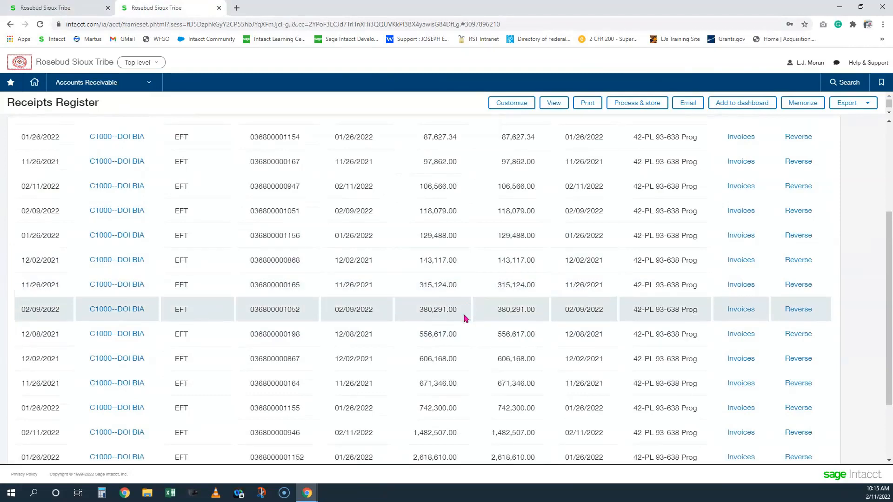
Step: Examine the larger receipt amounts, return to the earliest rows, and compare them with the Sales Register's unpaid draw
{"action": "left_click_drag", "start_coordinate": [419, 309], "coordinate": [456, 310]}
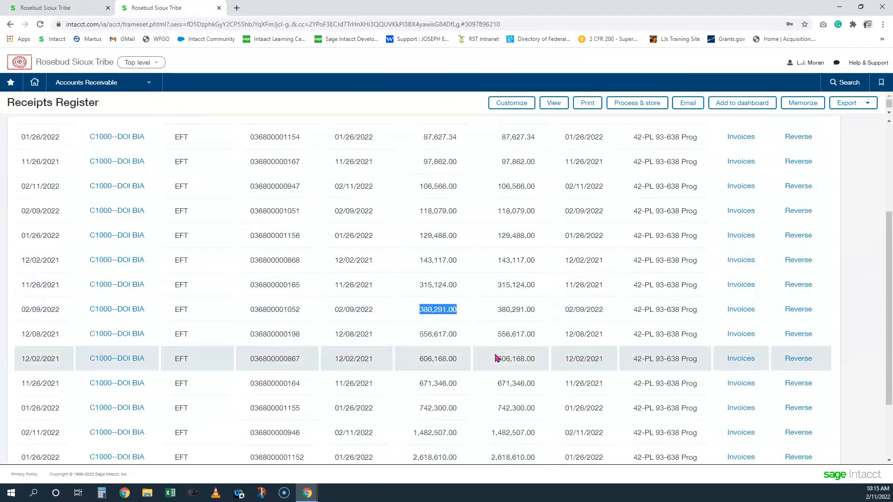
{"action": "left_click_drag", "start_coordinate": [419, 334], "coordinate": [446, 335]}
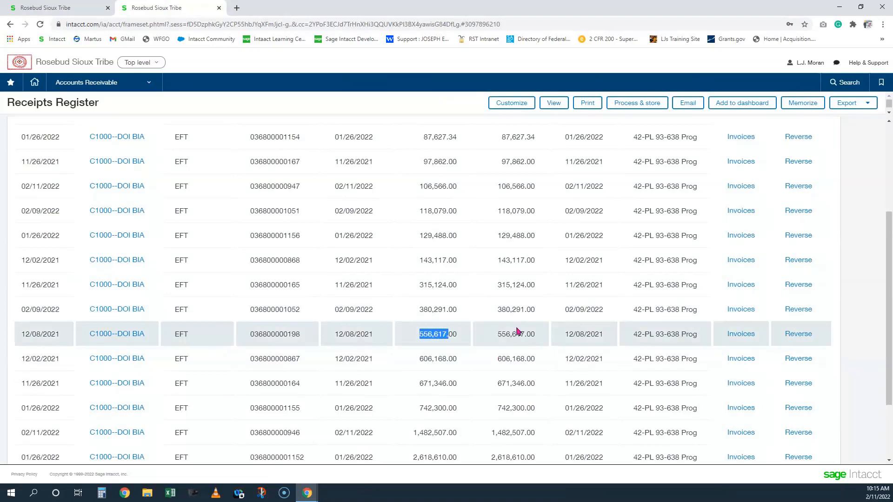
{"action": "scroll", "coordinate": [517, 328], "scroll_direction": "up", "scroll_amount": 3}
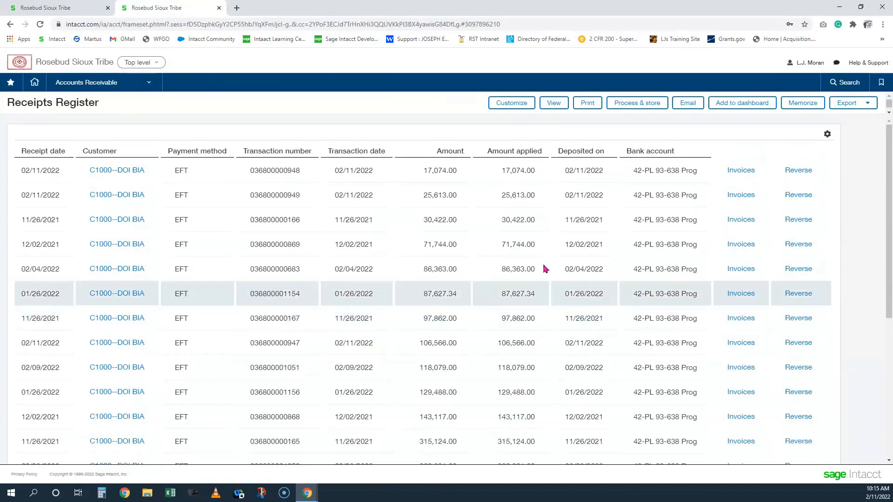
{"action": "left_click", "coordinate": [47, 7]}
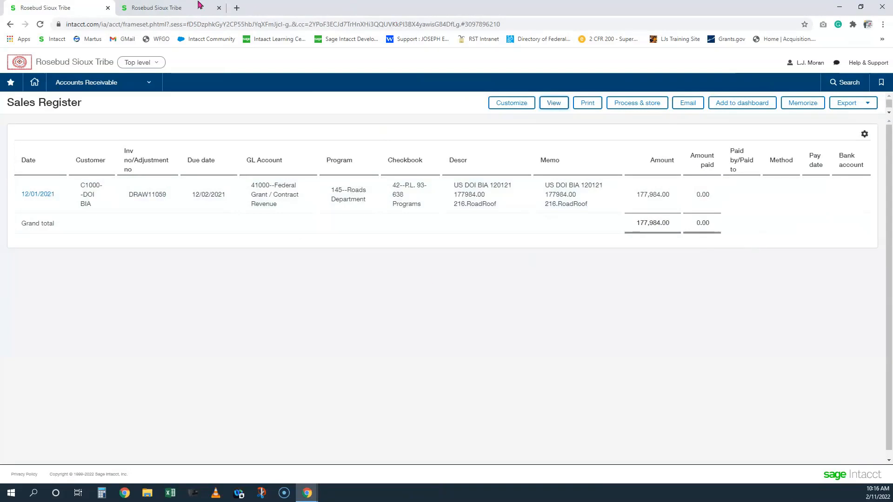
{"action": "left_click", "coordinate": [177, 5]}
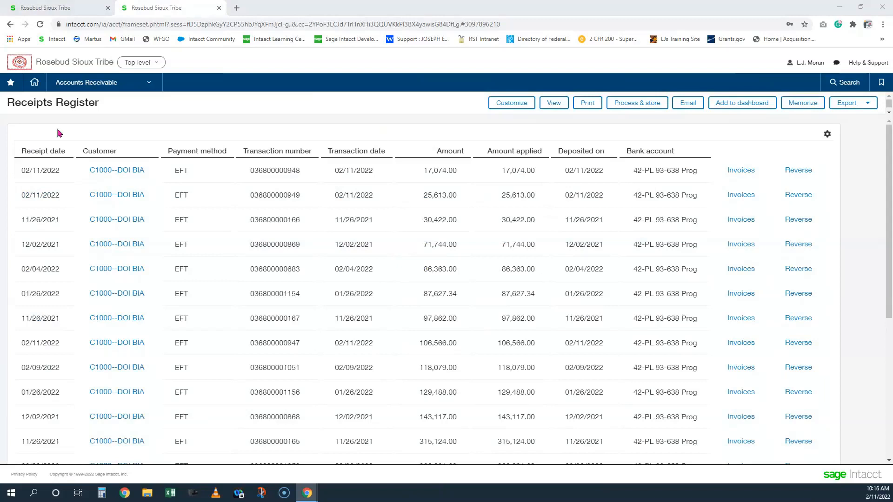
Step: Open the Deposits Register report in Cash Management
{"action": "left_click", "coordinate": [113, 86]}
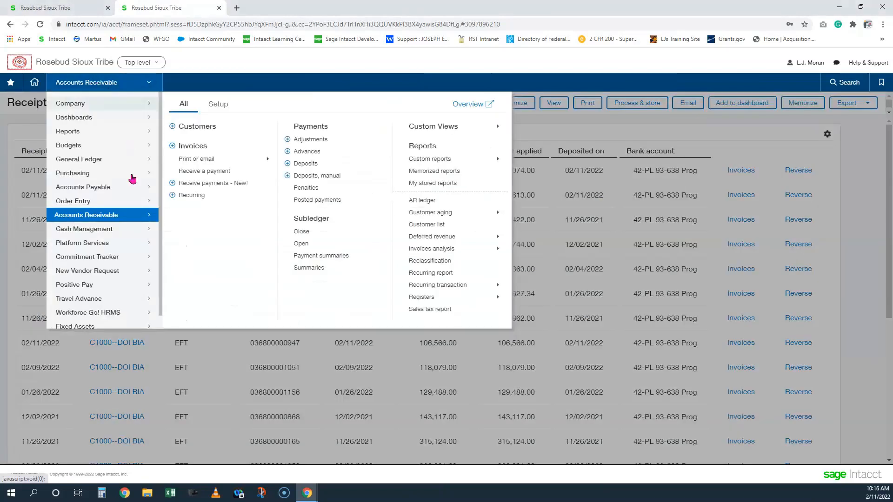
{"action": "left_click", "coordinate": [128, 232]}
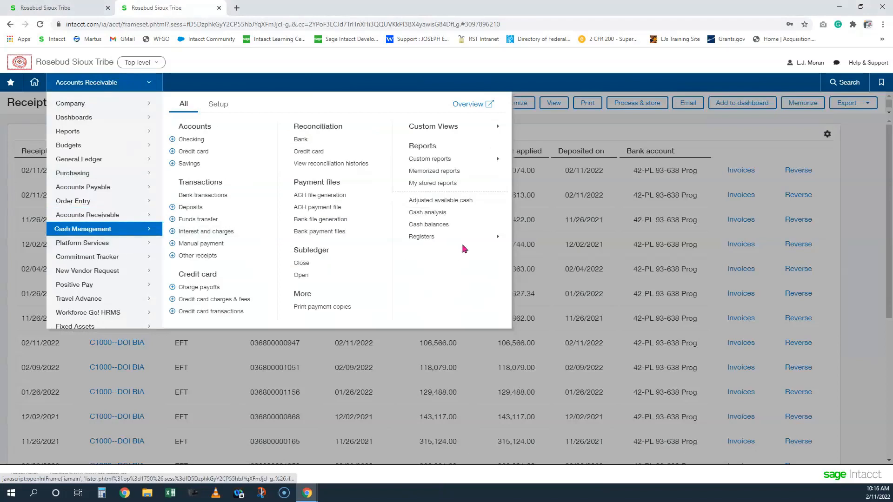
{"action": "mouse_move", "coordinate": [463, 242]}
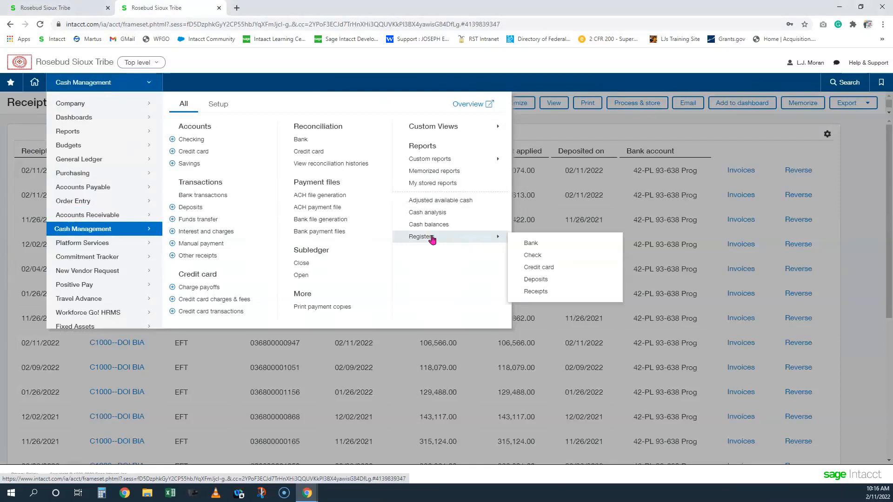
{"action": "left_click", "coordinate": [537, 280]}
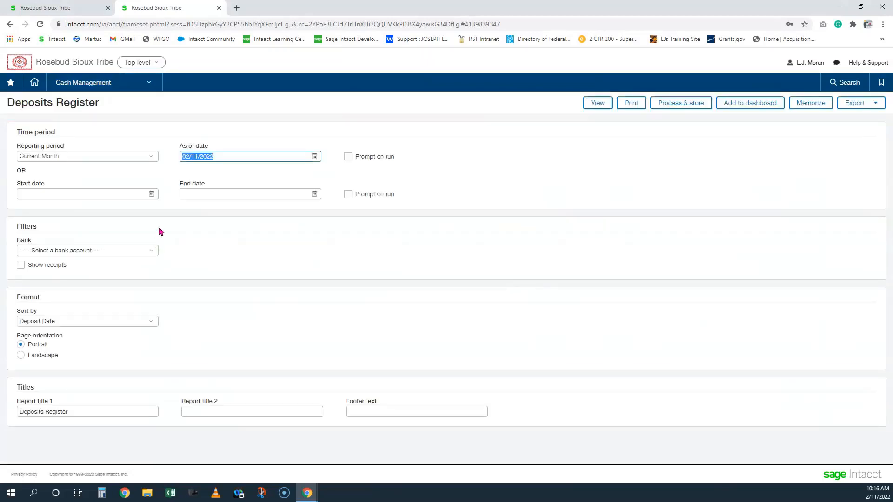
Step: Filter the Deposits Register by bank 42-PL 93-638 Prog and run the report for the current month
{"action": "left_click", "coordinate": [64, 195]}
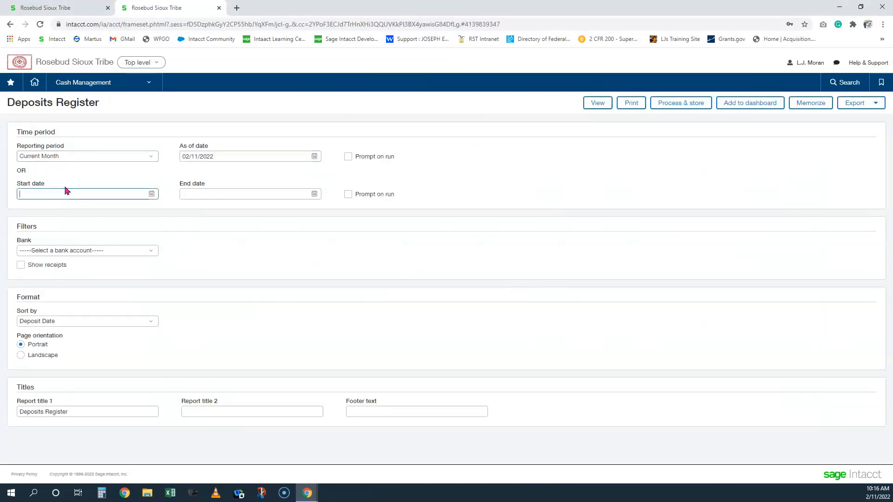
{"action": "left_click", "coordinate": [74, 253]}
{"action": "scroll", "coordinate": [75, 265], "scroll_direction": "down", "scroll_amount": 20}
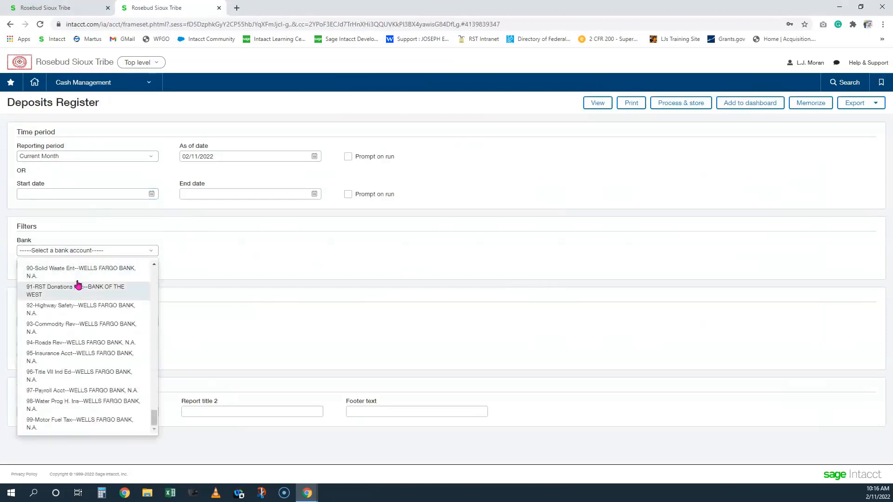
{"action": "scroll", "coordinate": [86, 311], "scroll_direction": "up", "scroll_amount": 6}
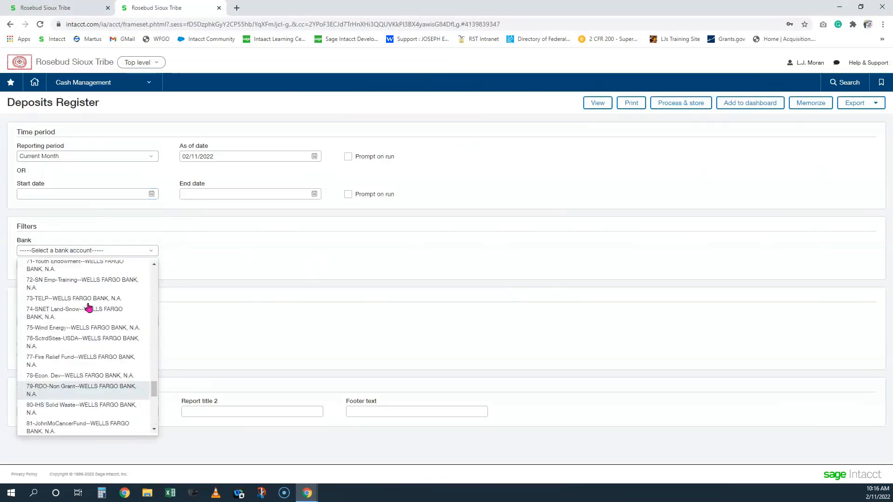
{"action": "scroll", "coordinate": [91, 307], "scroll_direction": "up", "scroll_amount": 10}
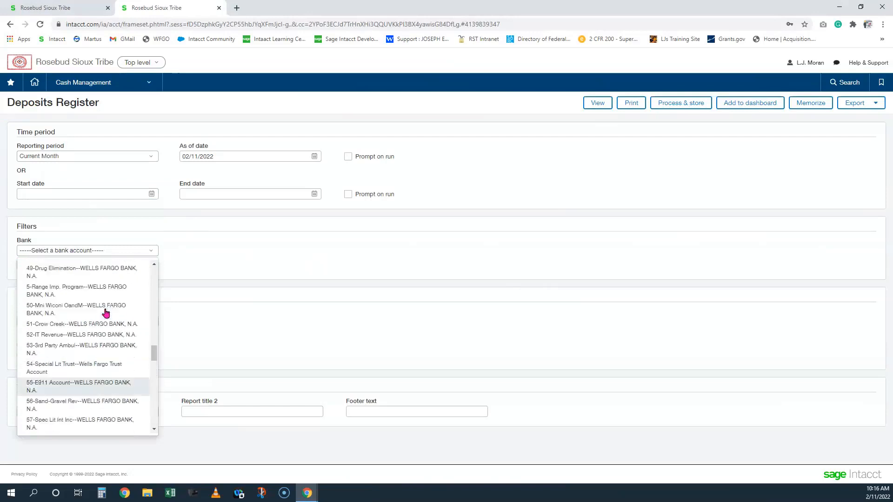
{"action": "scroll", "coordinate": [110, 313], "scroll_direction": "up", "scroll_amount": 3}
{"action": "left_click", "coordinate": [59, 346]}
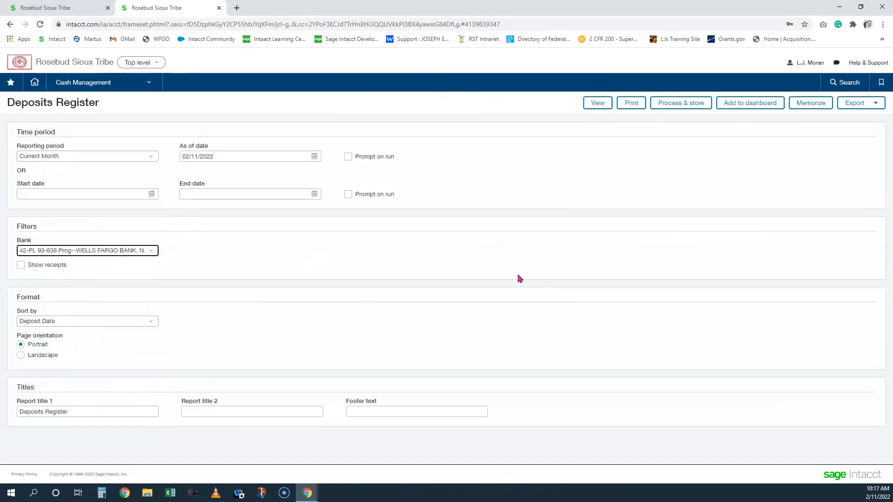
{"action": "left_click", "coordinate": [597, 103]}
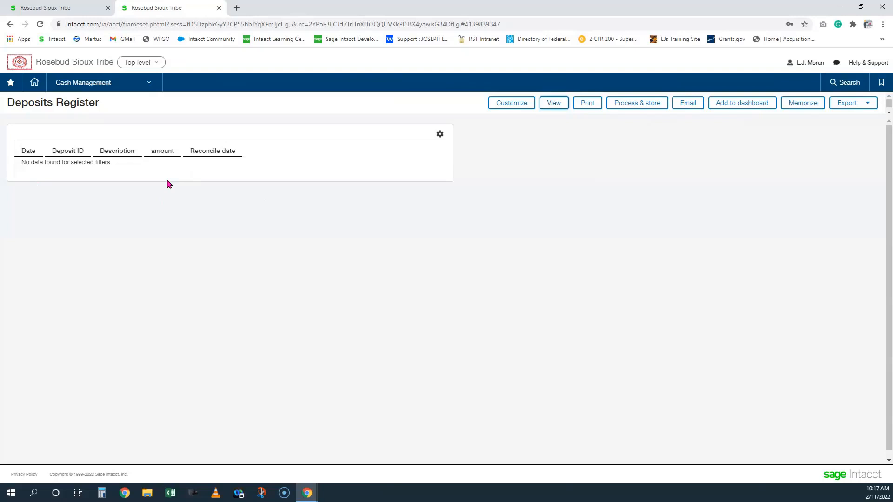
Step: Customize the Deposits Register to use bank 9-Tri En Ded Loans and run the report
{"action": "left_click", "coordinate": [92, 88]}
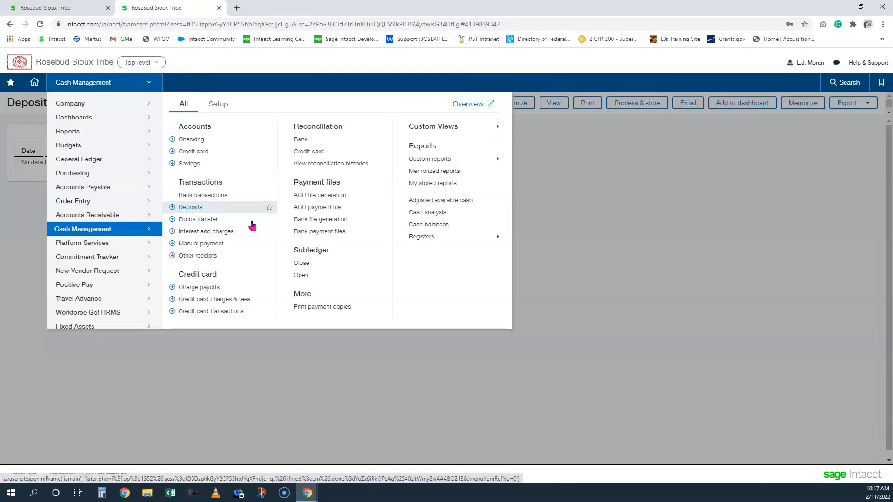
{"action": "left_click", "coordinate": [687, 260]}
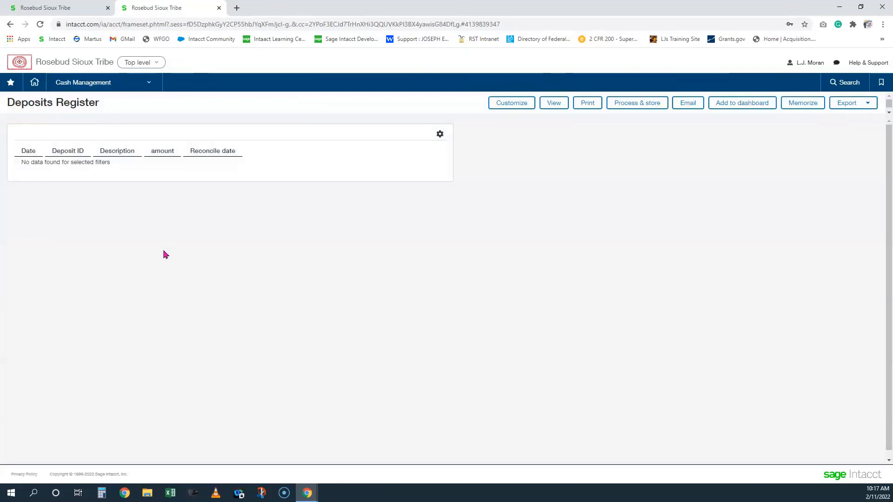
{"action": "left_click", "coordinate": [510, 116]}
{"action": "left_click", "coordinate": [65, 253]}
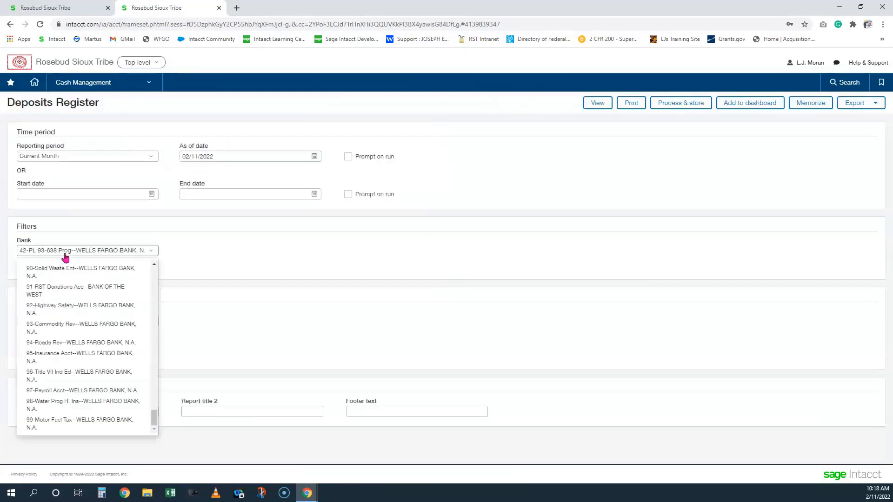
{"action": "scroll", "coordinate": [88, 304], "scroll_direction": "up", "scroll_amount": 3}
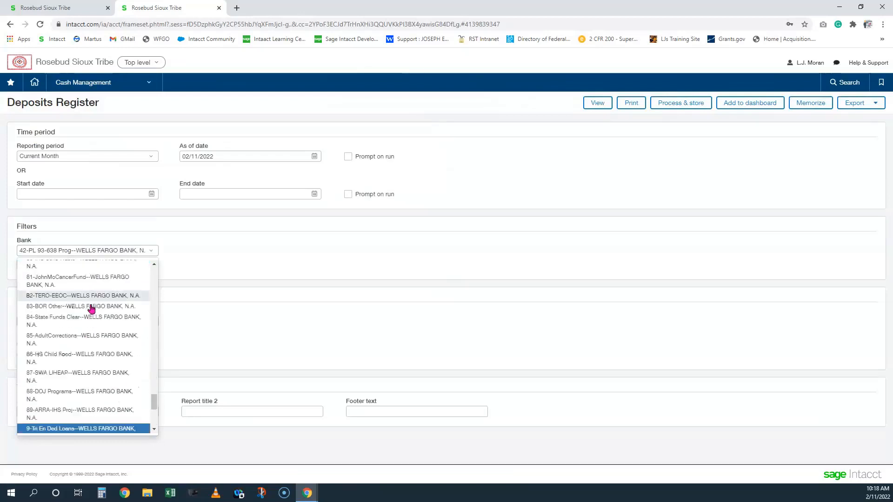
{"action": "scroll", "coordinate": [91, 309], "scroll_direction": "down", "scroll_amount": 2}
{"action": "left_click", "coordinate": [79, 347]}
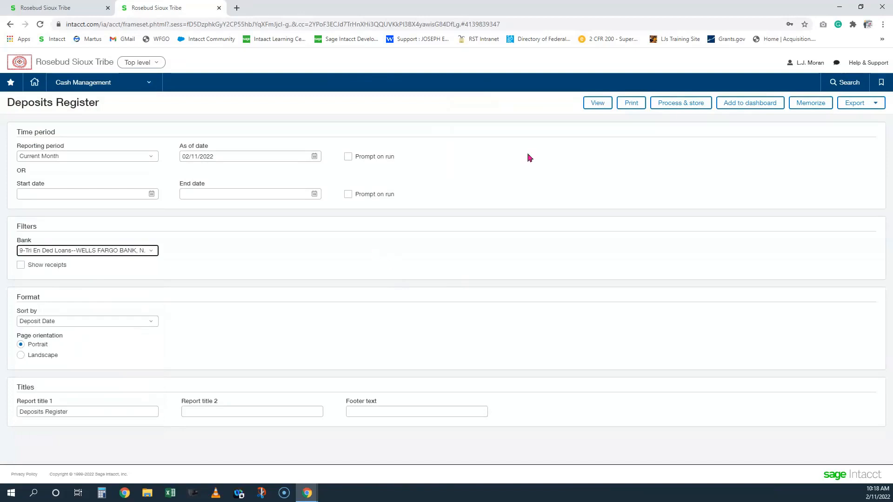
{"action": "left_click", "coordinate": [597, 103]}
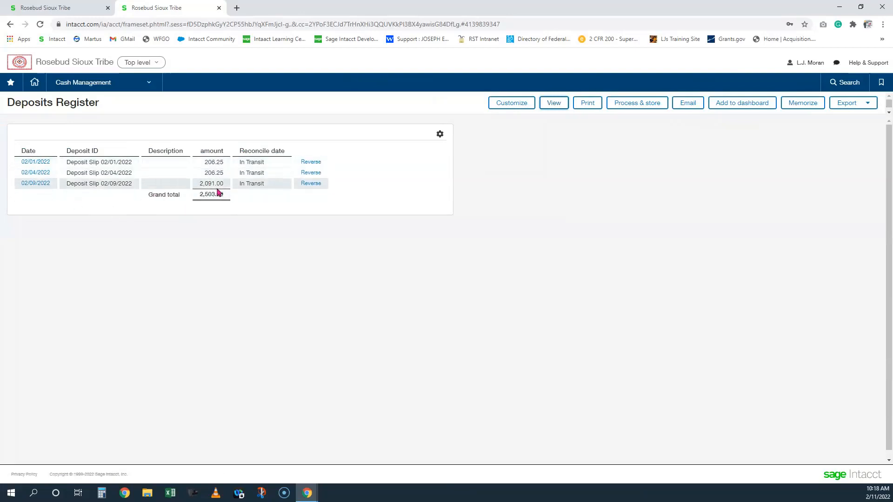
Step: Review the Deposits Register's filter options, rerun the report, and examine the amount of the 02/01/2022 deposit
{"action": "left_click", "coordinate": [494, 103]}
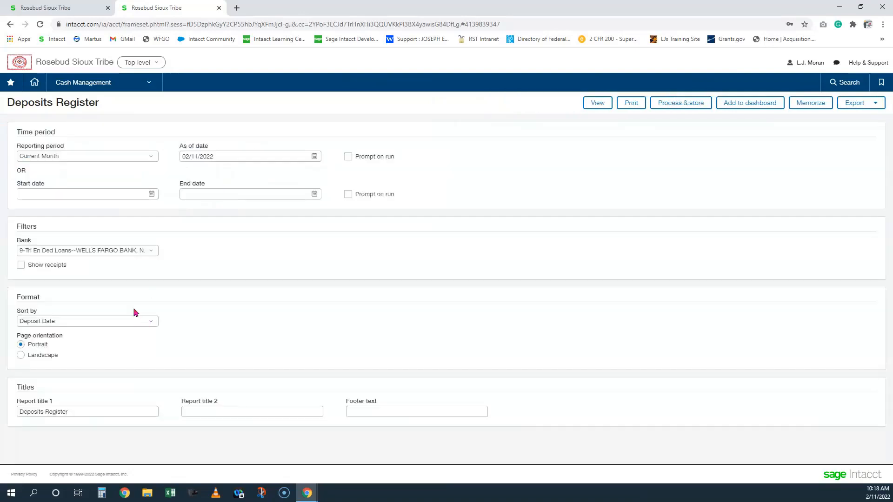
{"action": "left_click", "coordinate": [597, 103]}
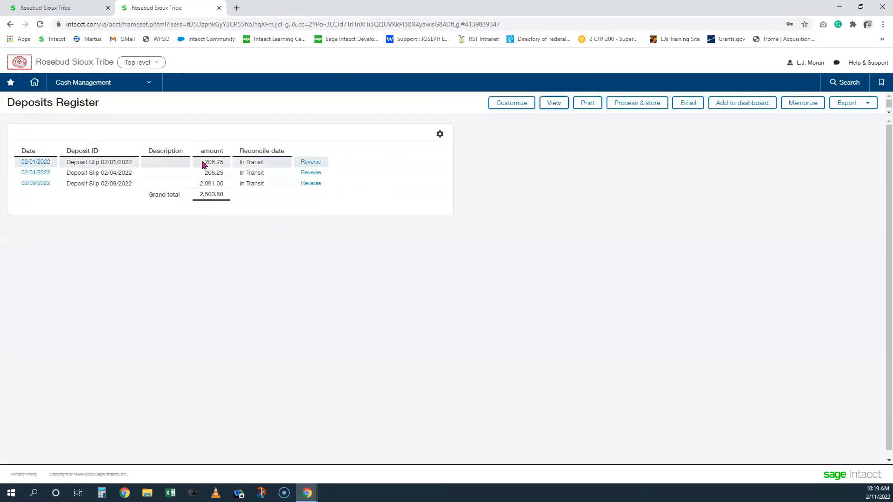
{"action": "left_click_drag", "start_coordinate": [207, 163], "coordinate": [222, 162]}
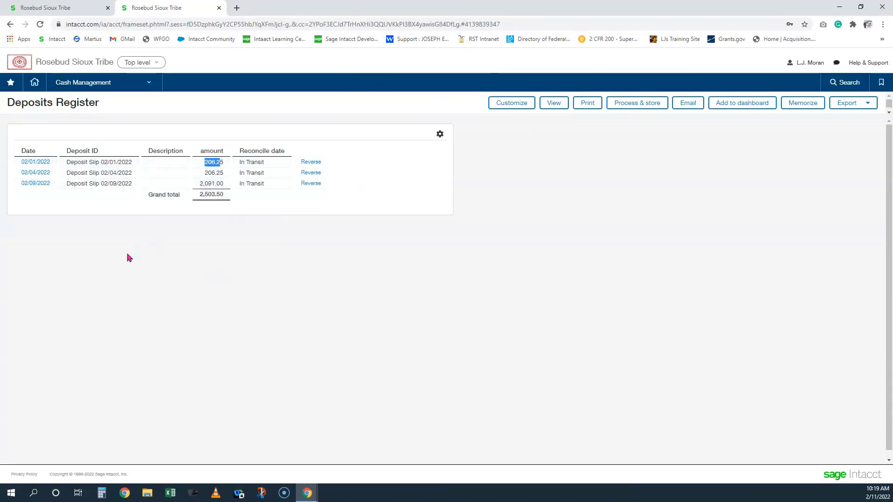
Step: Switch to the Google Slides presentation, present from the Scenario slide, and advance to the incomplete bank reconciliation scenario
{"action": "left_click_drag", "start_coordinate": [139, 49], "coordinate": [270, 4]}
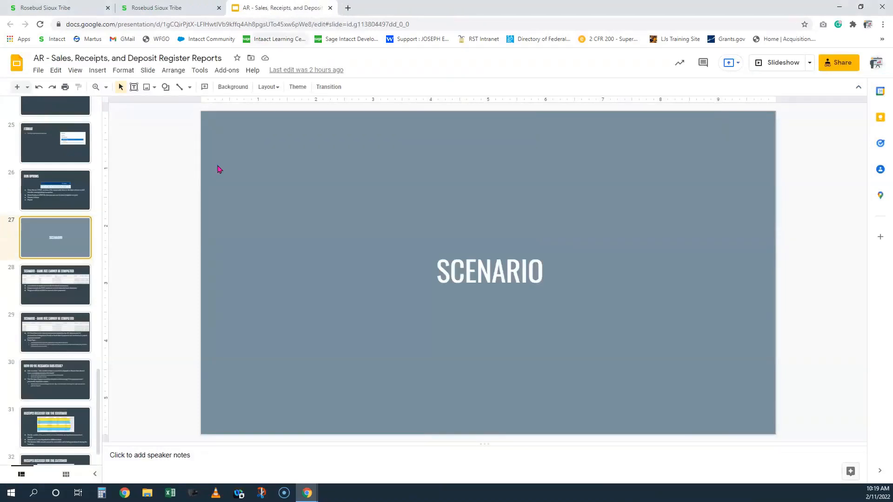
{"action": "left_click", "coordinate": [779, 61]}
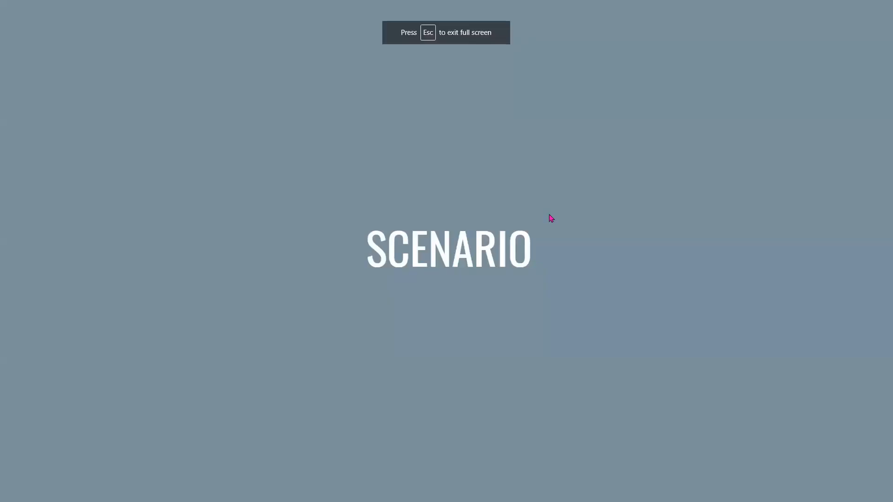
{"action": "left_click", "coordinate": [551, 218]}
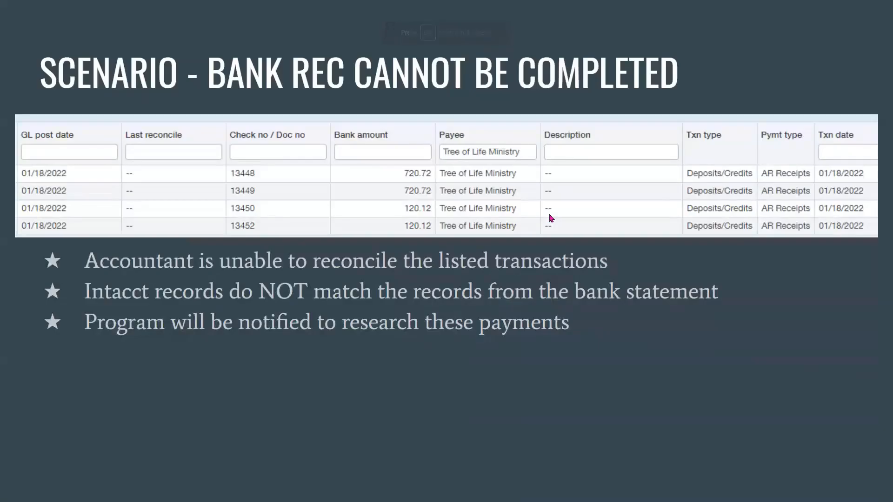
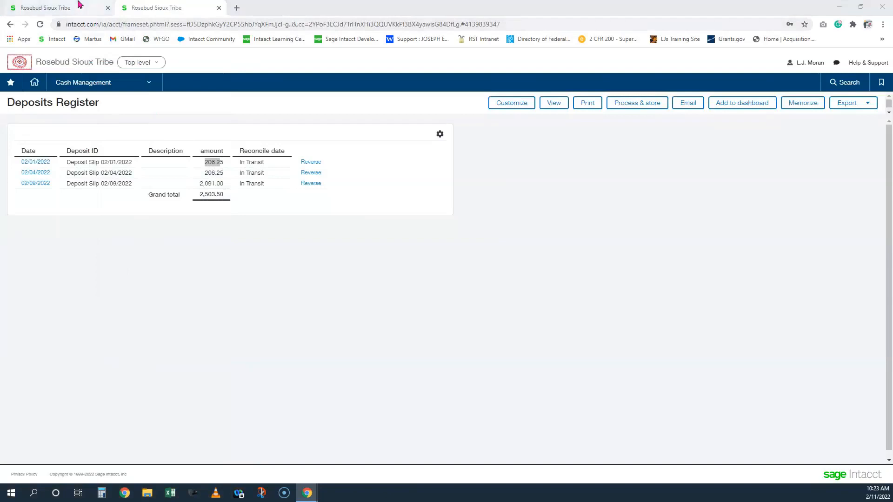
Step: Open a new Receipts Register report in Accounts Receivable from the Sales Register session in Sage Intacct
{"action": "left_click", "coordinate": [110, 83]}
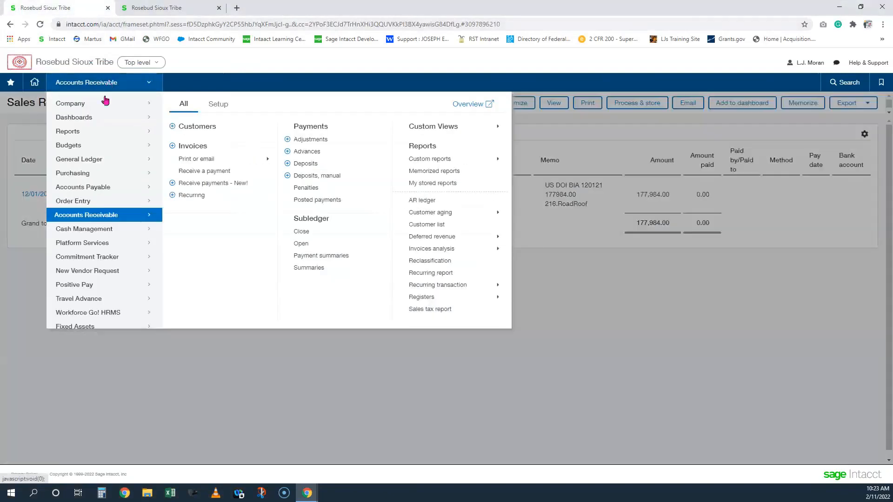
{"action": "mouse_move", "coordinate": [447, 297]}
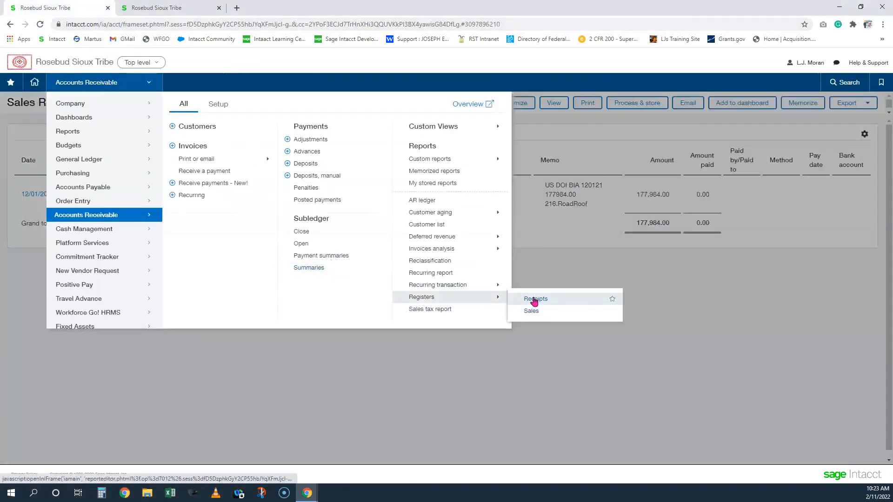
{"action": "left_click", "coordinate": [534, 298]}
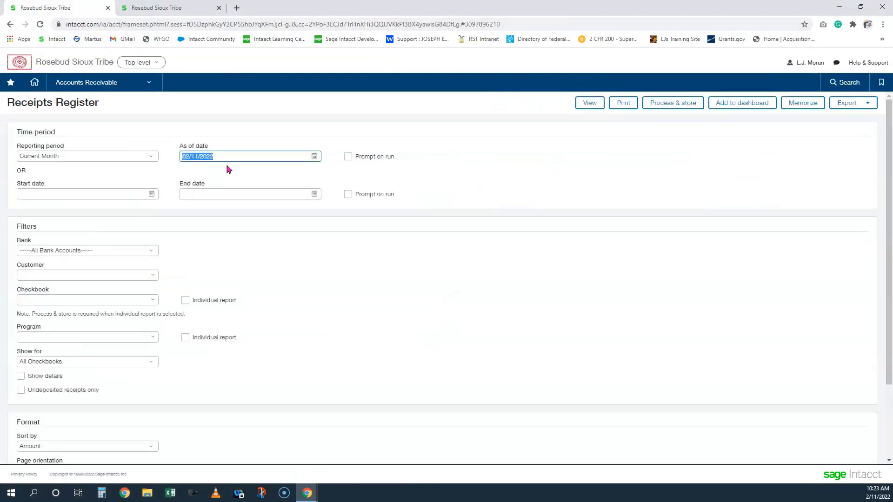
Step: Filter the Receipts Register as of 01/31/2022 for customer Tree of Life Ministry, checkbook 90--Solid Waste Enterprise, and program 152--Solid Waste
{"action": "type", "text": "01/31/2022"}
{"action": "left_click", "coordinate": [39, 274]}
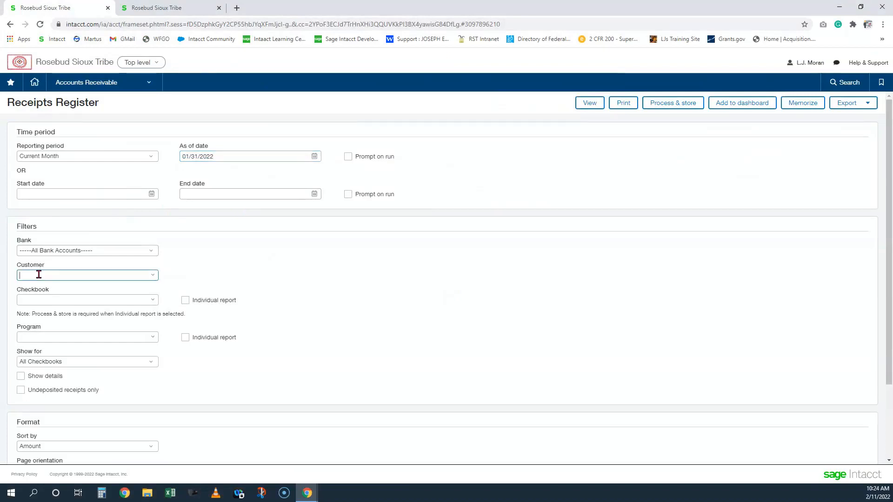
{"action": "type", "text": "tree"}
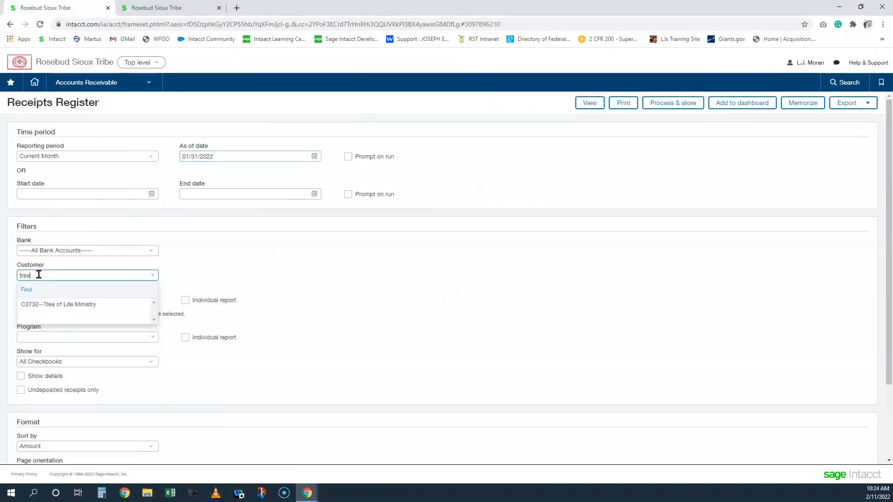
{"action": "left_click", "coordinate": [87, 304]}
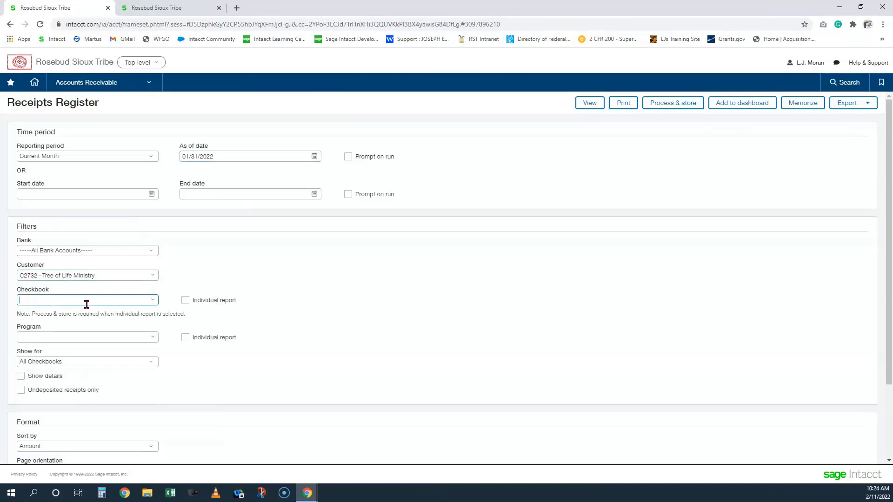
{"action": "type", "text": "90"}
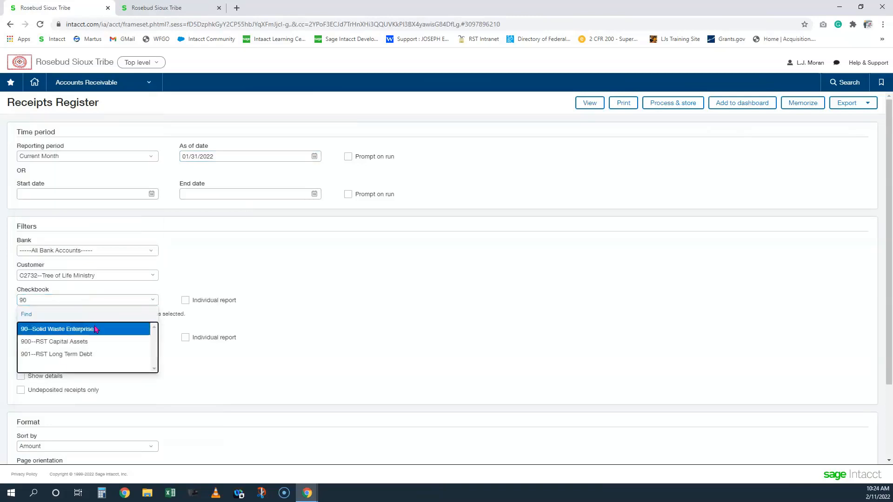
{"action": "left_click", "coordinate": [60, 331]}
{"action": "type", "text": "soli"}
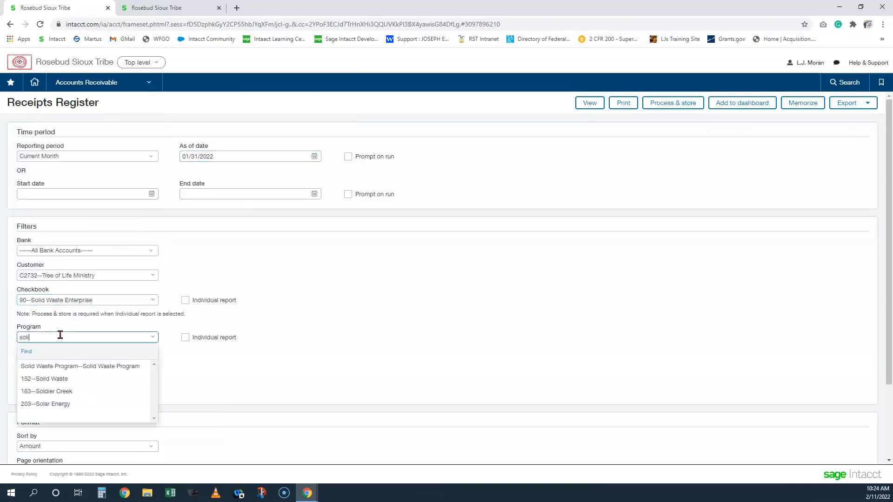
{"action": "left_click", "coordinate": [52, 379]}
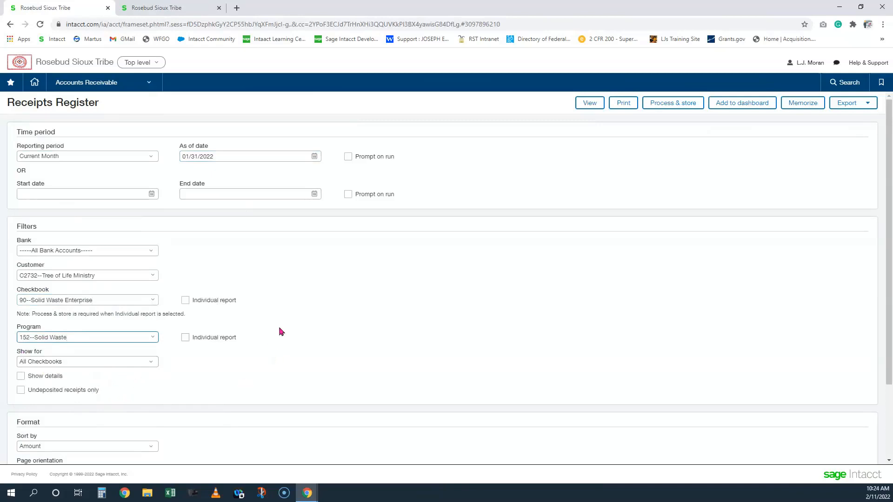
Step: Keep the Receipts Register sorted by Amount and run the report on screen
{"action": "scroll", "coordinate": [280, 329], "scroll_direction": "down", "scroll_amount": 1}
{"action": "scroll", "coordinate": [279, 329], "scroll_direction": "down", "scroll_amount": 1}
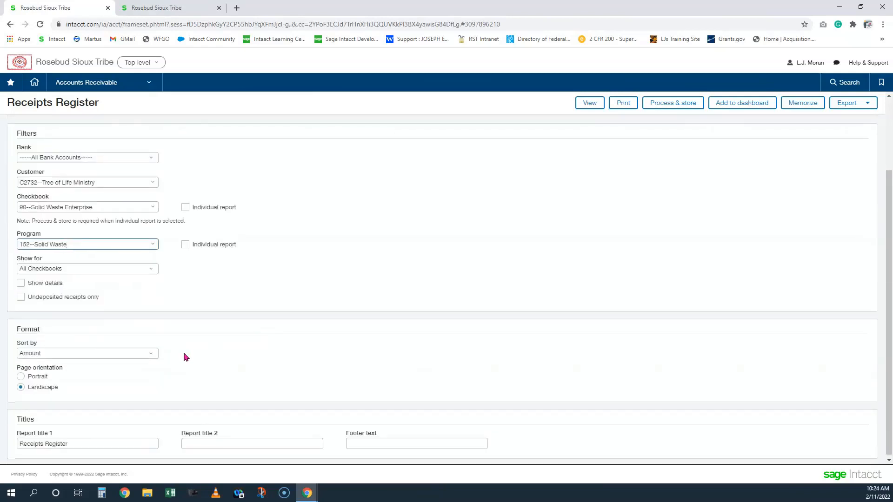
{"action": "left_click", "coordinate": [151, 353]}
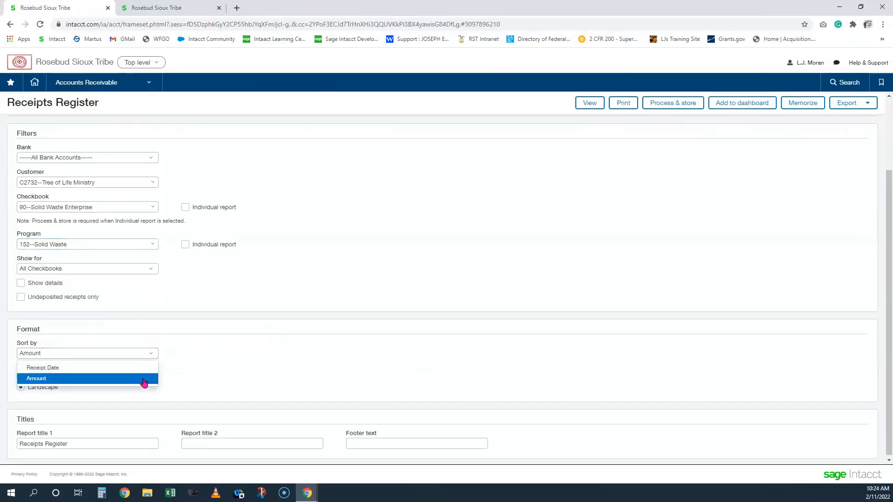
{"action": "left_click", "coordinate": [144, 382]}
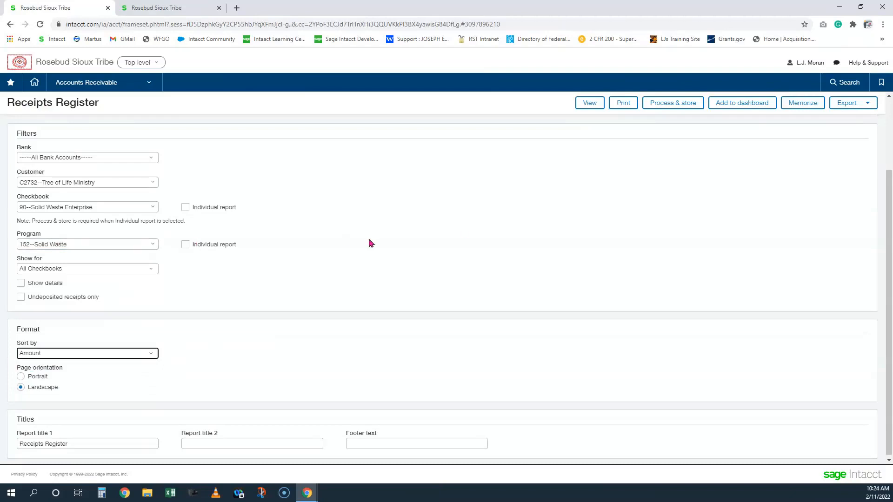
{"action": "left_click", "coordinate": [502, 222]}
{"action": "left_click", "coordinate": [589, 105]}
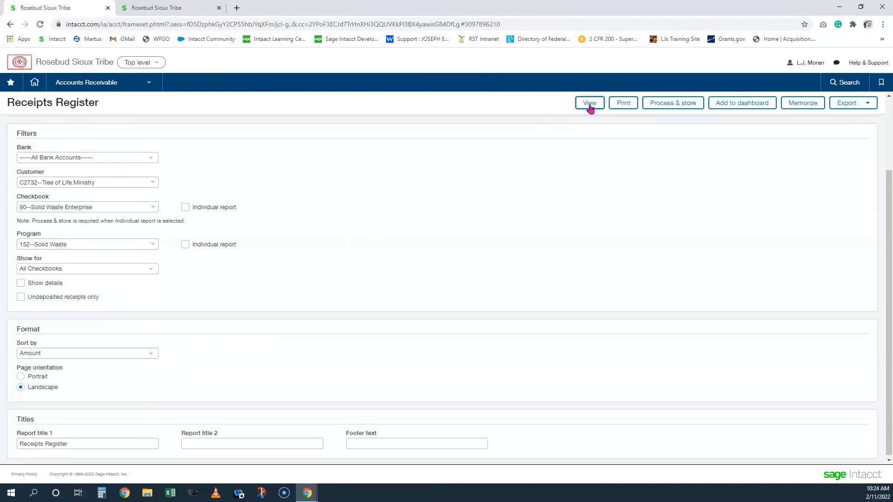
Step: Switch to Snip & Sketch, compare the snip of the unreconciled bank transactions with the Receipts Register, and close the snip window
{"action": "left_click", "coordinate": [261, 493]}
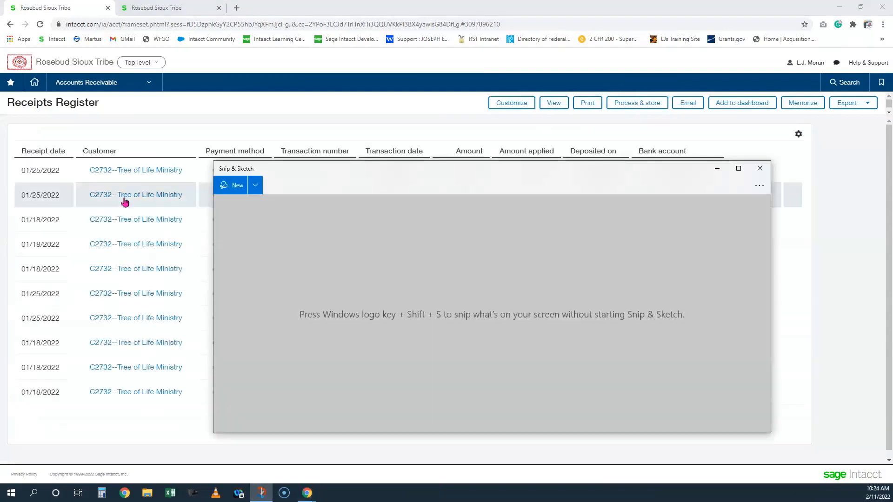
{"action": "left_click", "coordinate": [231, 186]}
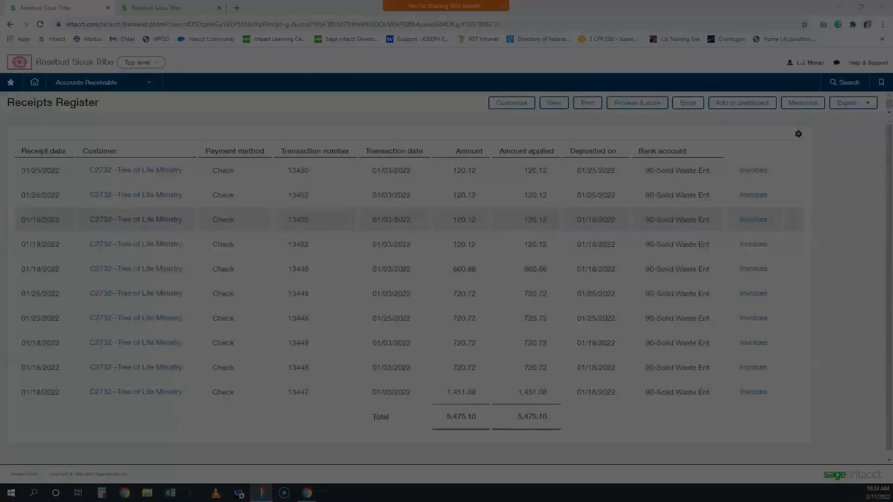
{"action": "key", "text": "Escape"}
{"action": "mouse_move", "coordinate": [440, 171]}
{"action": "left_mouse_down"}
{"action": "mouse_move", "coordinate": [787, 163]}
{"action": "mouse_move", "coordinate": [847, 146]}
{"action": "mouse_move", "coordinate": [790, 128]}
{"action": "left_mouse_up"}
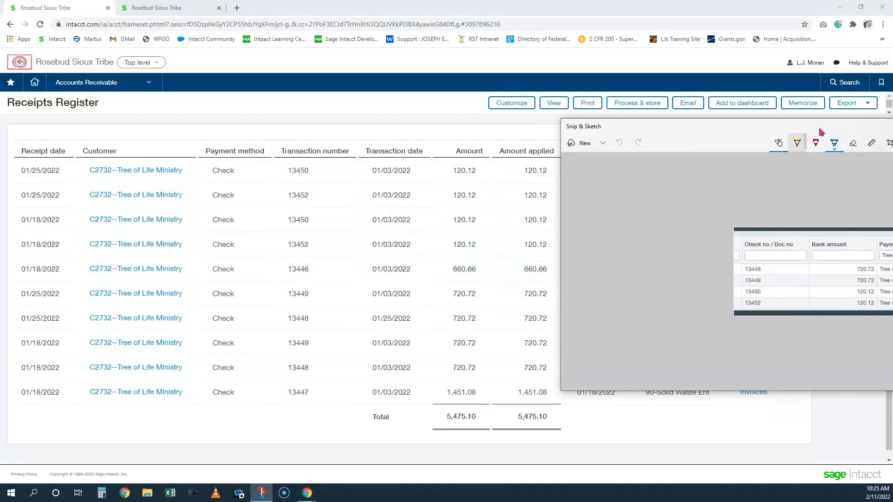
{"action": "left_click_drag", "start_coordinate": [825, 127], "coordinate": [453, 136]}
{"action": "left_click", "coordinate": [734, 135]}
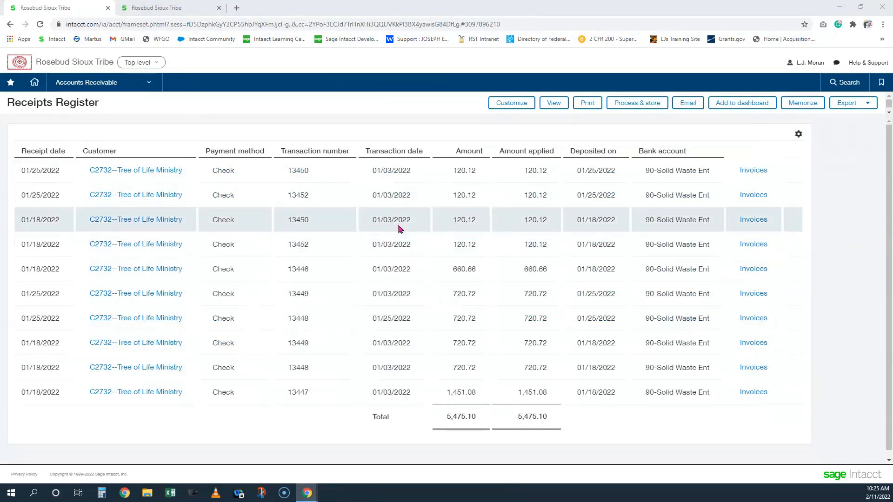
Step: Examine the receipt dates of the 01/18/2022 entries for checks 13450, 13452, 13449 and 13448 in the Receipts Register
{"action": "left_click_drag", "start_coordinate": [56, 219], "coordinate": [29, 217]}
{"action": "left_click_drag", "start_coordinate": [56, 248], "coordinate": [32, 250]}
{"action": "left_click_drag", "start_coordinate": [60, 343], "coordinate": [48, 363]}
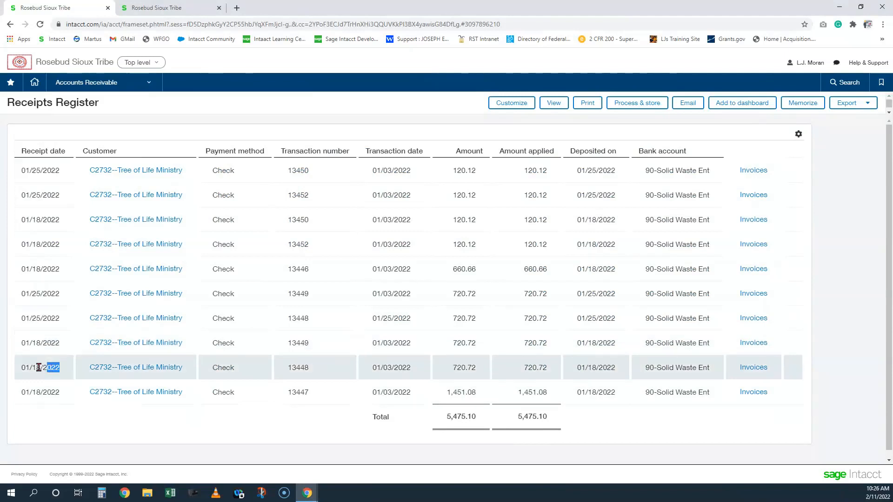
{"action": "left_click_drag", "start_coordinate": [25, 367], "coordinate": [43, 370]}
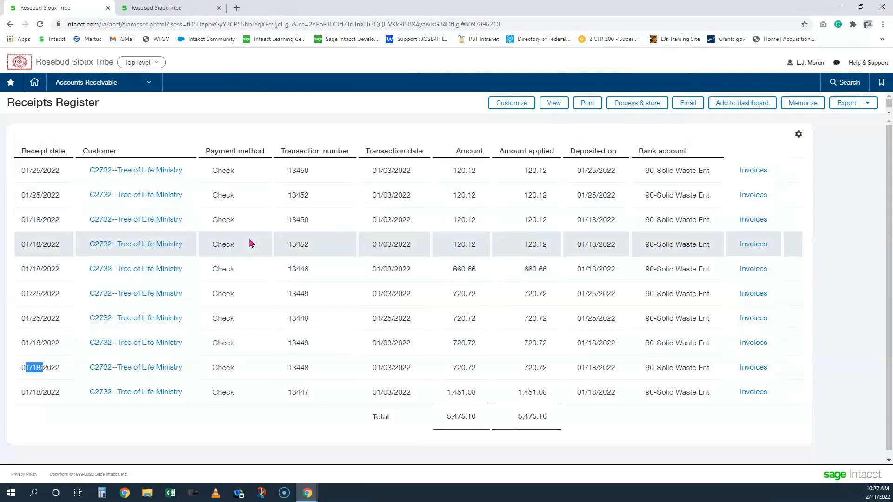
{"action": "left_click", "coordinate": [489, 188]}
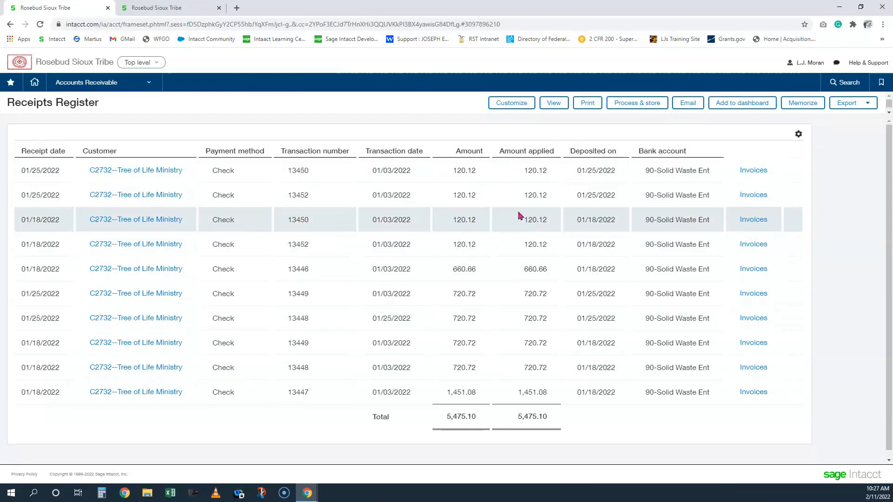
Step: Search the Receipts Register page for check number 13448
{"action": "key", "text": "ctrl+f"}
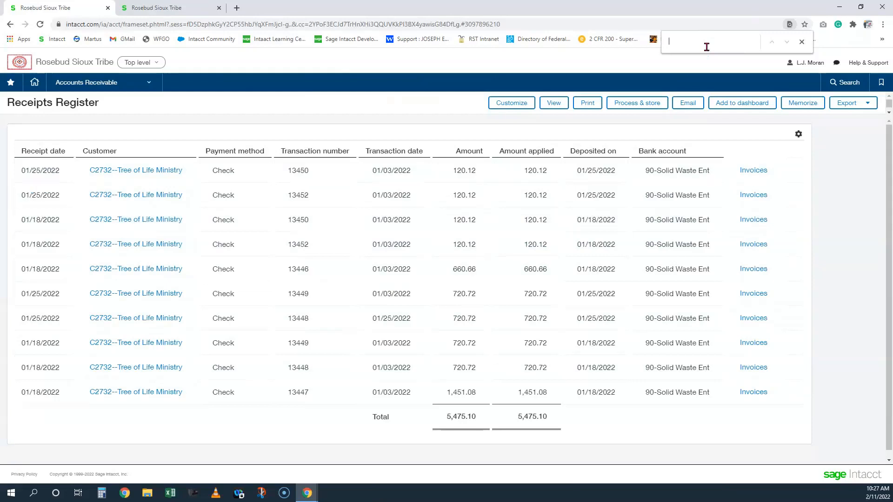
{"action": "type", "text": "13"}
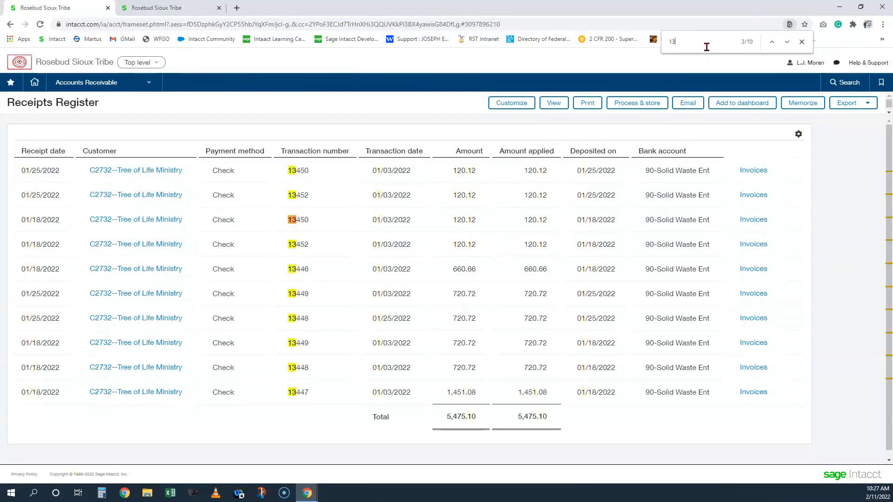
{"action": "type", "text": "4"}
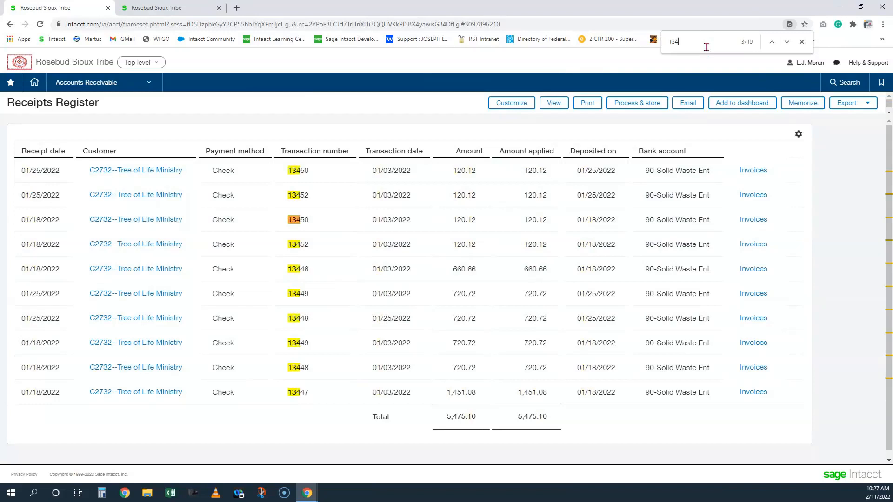
{"action": "type", "text": "48"}
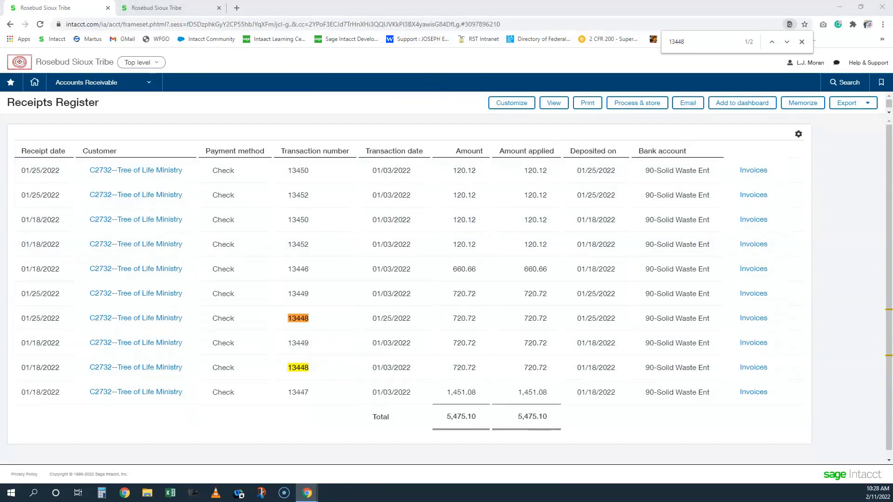
Step: Review the incomplete bank reconciliation slide in Google Slides, return to Sage Intacct, and compare the receipt dates of both check 13448 entries
{"action": "key", "text": "alt+Tab"}
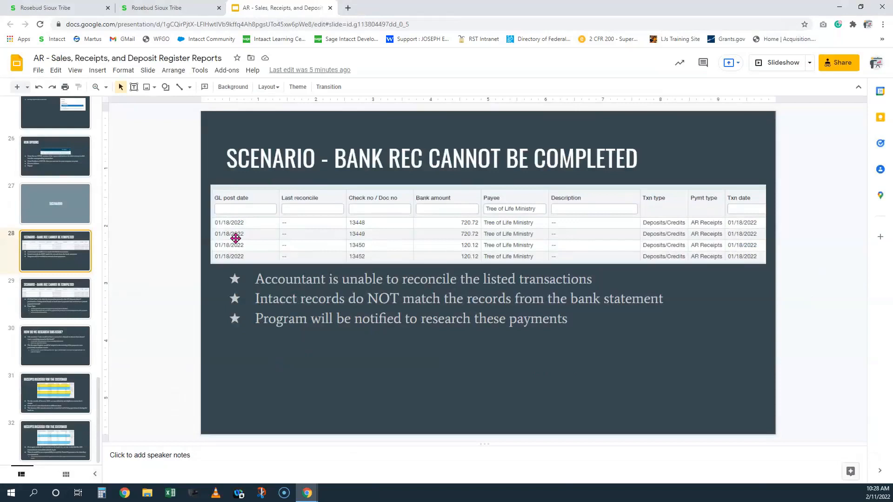
{"action": "left_click", "coordinate": [73, 4]}
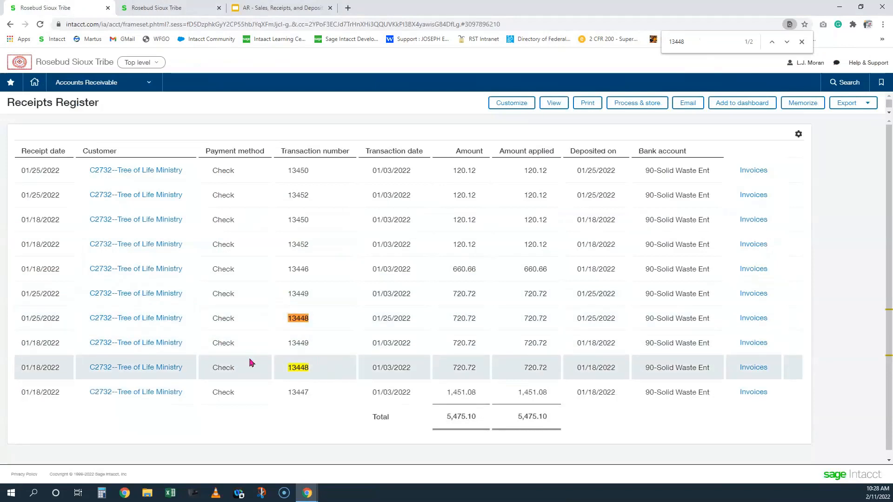
{"action": "left_click_drag", "start_coordinate": [20, 320], "coordinate": [61, 325]}
{"action": "left_click_drag", "start_coordinate": [19, 371], "coordinate": [60, 370]}
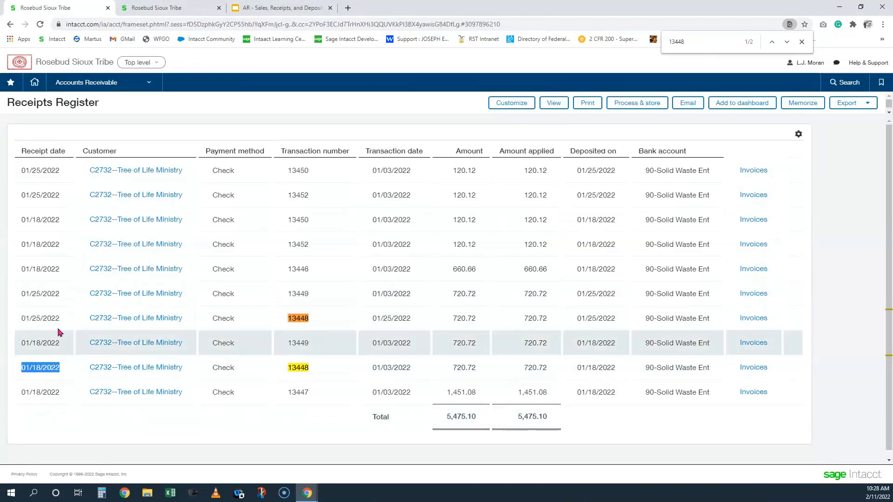
{"action": "left_click_drag", "start_coordinate": [20, 317], "coordinate": [65, 335]}
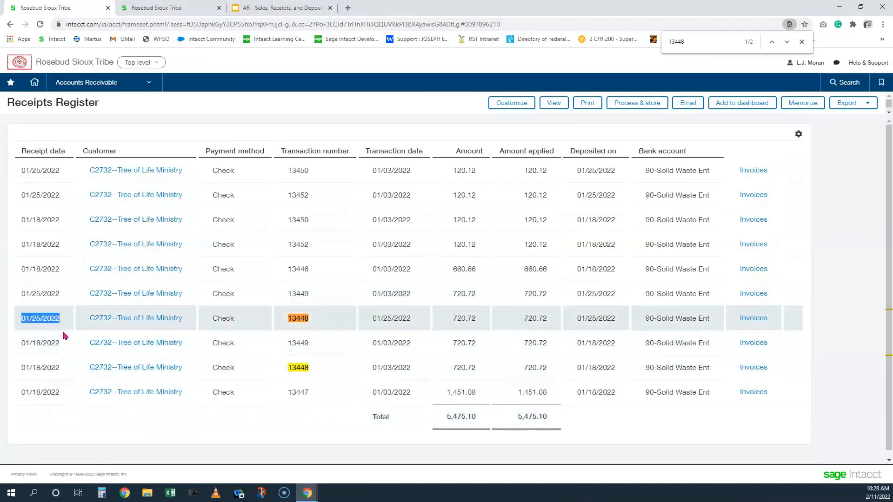
{"action": "left_click_drag", "start_coordinate": [22, 367], "coordinate": [64, 370]}
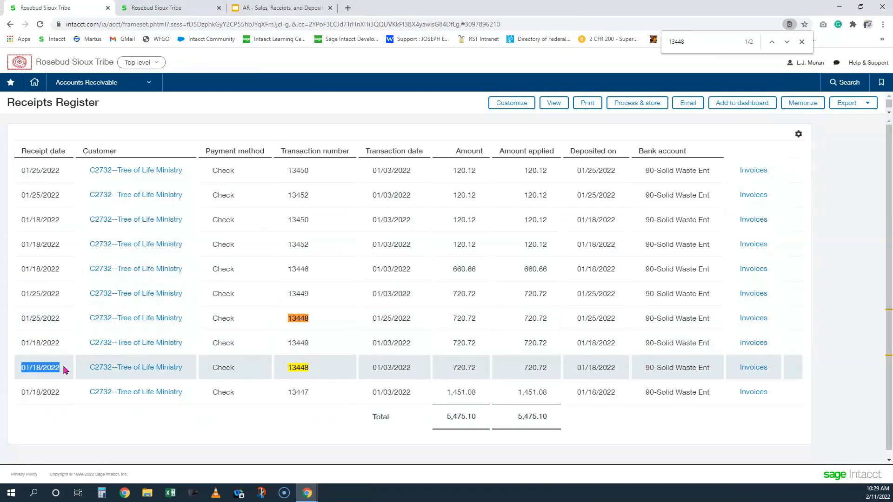
{"action": "left_click", "coordinate": [65, 370]}
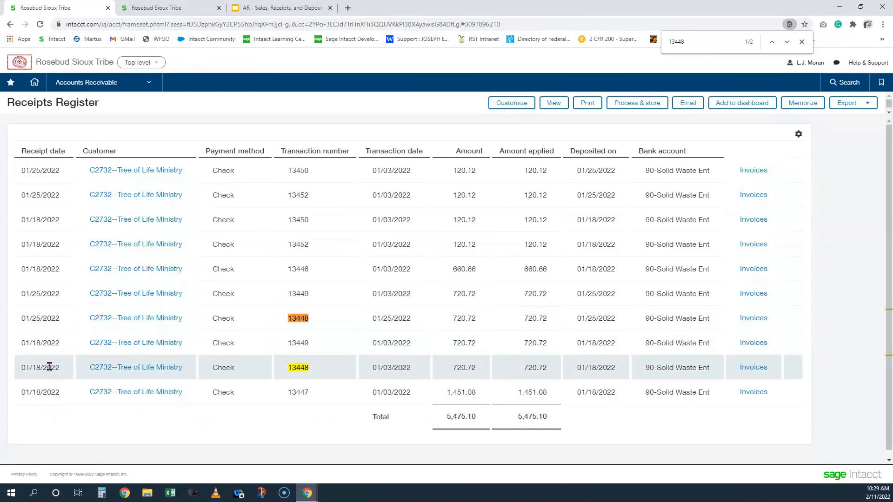
Step: Recheck check 13448 on the Google Slides scenario slide against its 01/18/2022 receipt in the Sage Intacct Receipts Register
{"action": "left_click", "coordinate": [283, 8]}
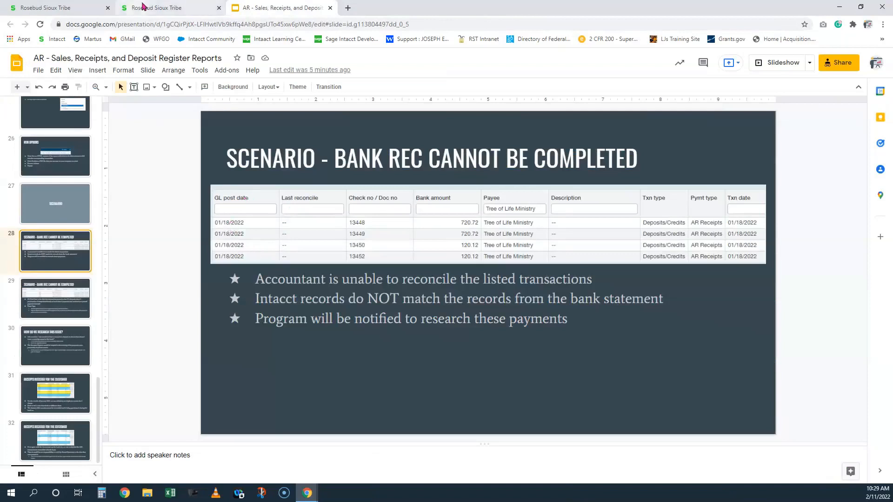
{"action": "left_click", "coordinate": [61, 8]}
{"action": "left_click_drag", "start_coordinate": [19, 375], "coordinate": [62, 374]}
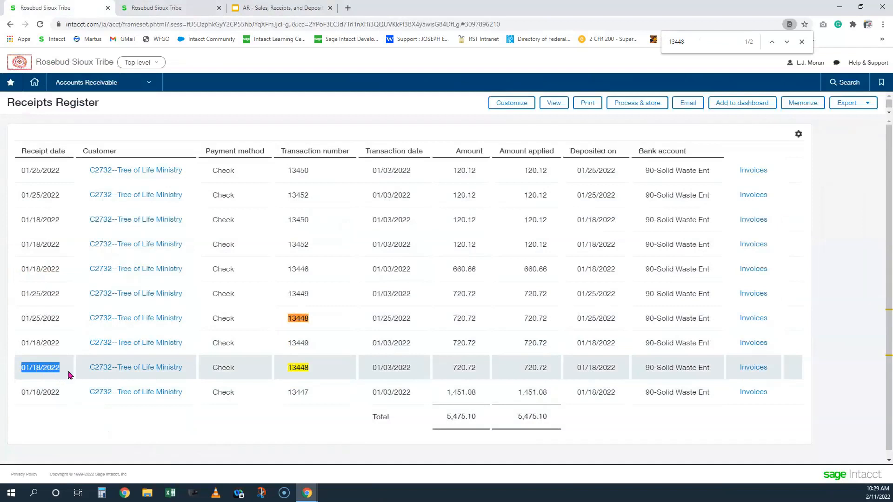